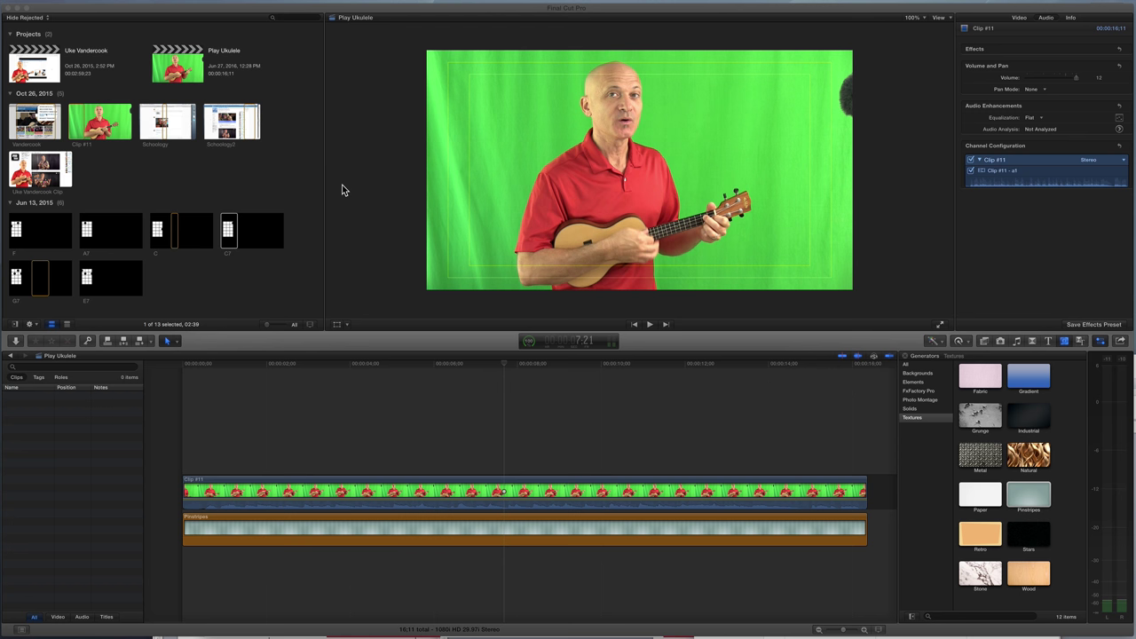
# - Play the project from about one second in to review it
pyautogui.click(245, 366)
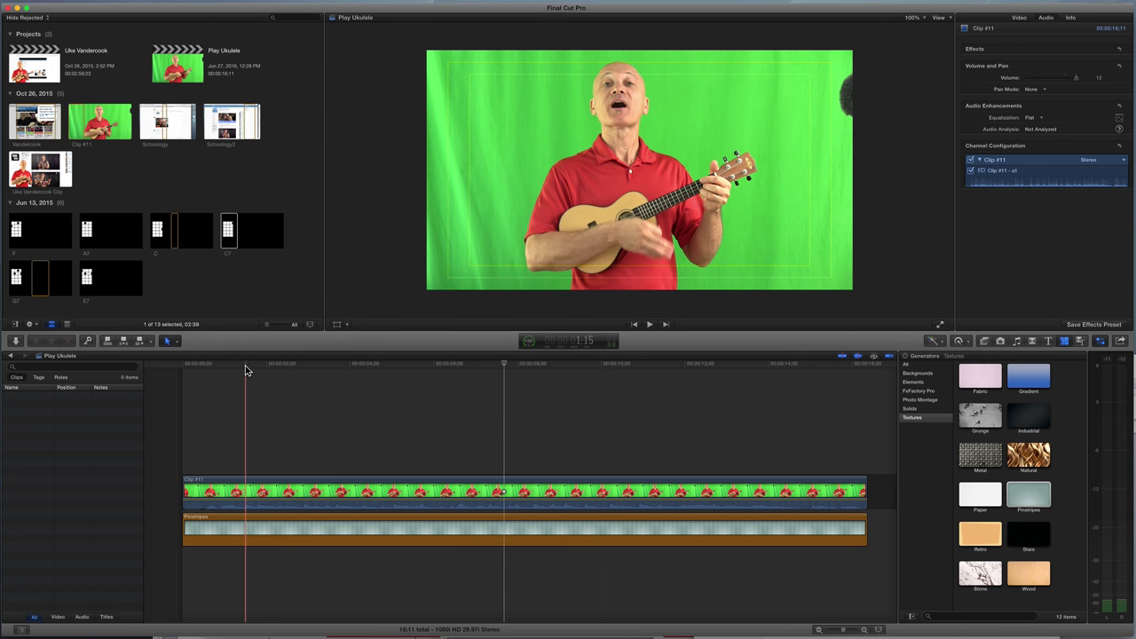
pyautogui.click(235, 370)
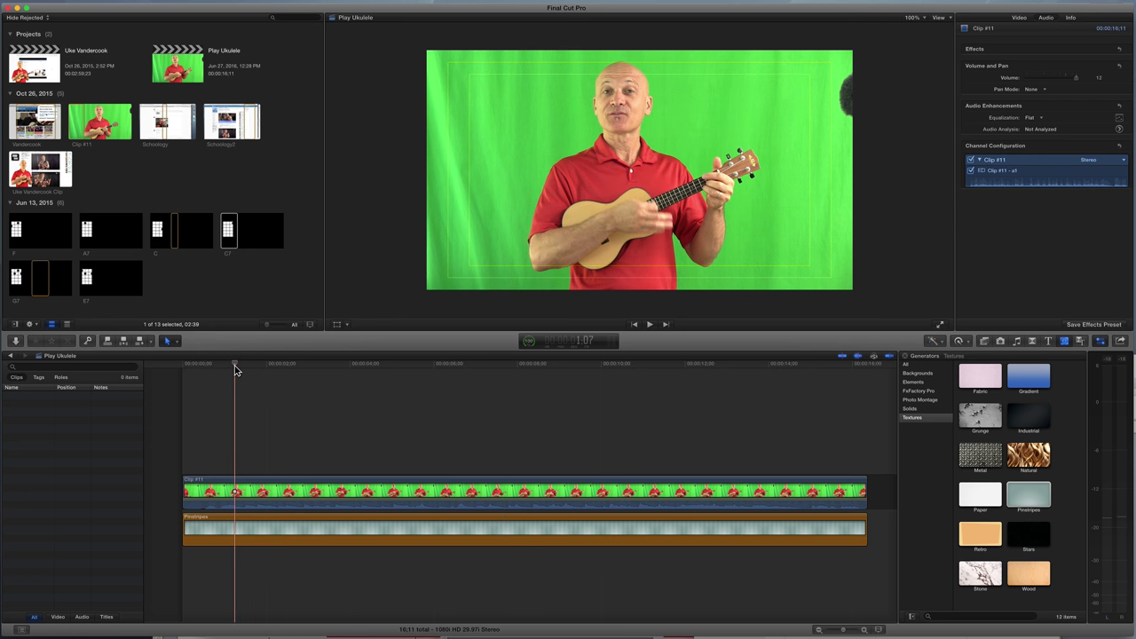
pyautogui.press('space')
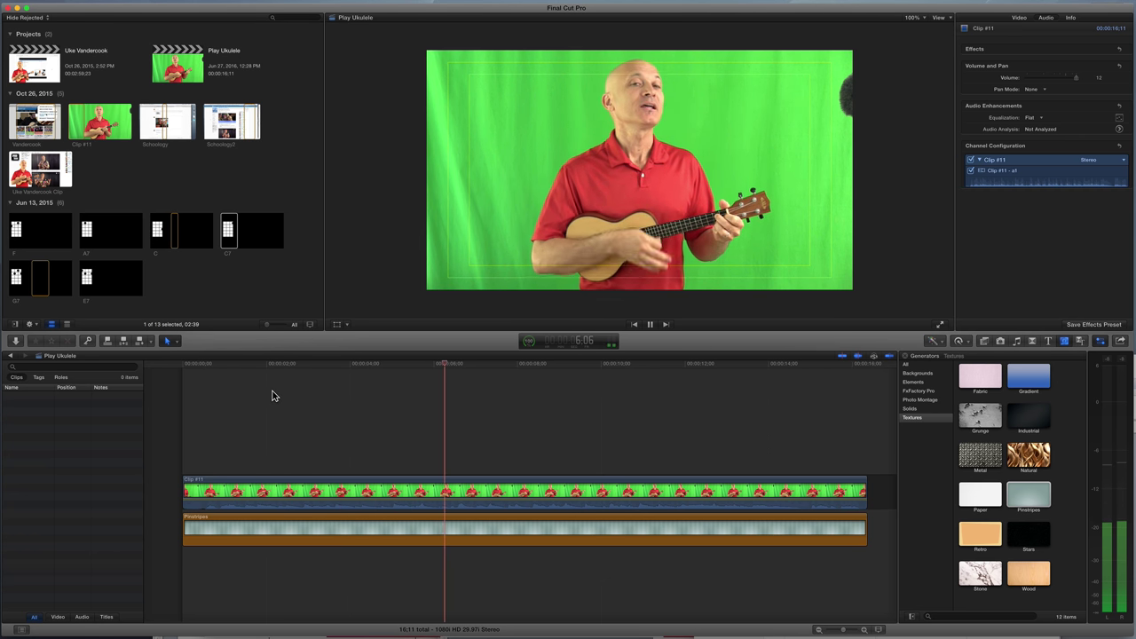
pyautogui.press('space')
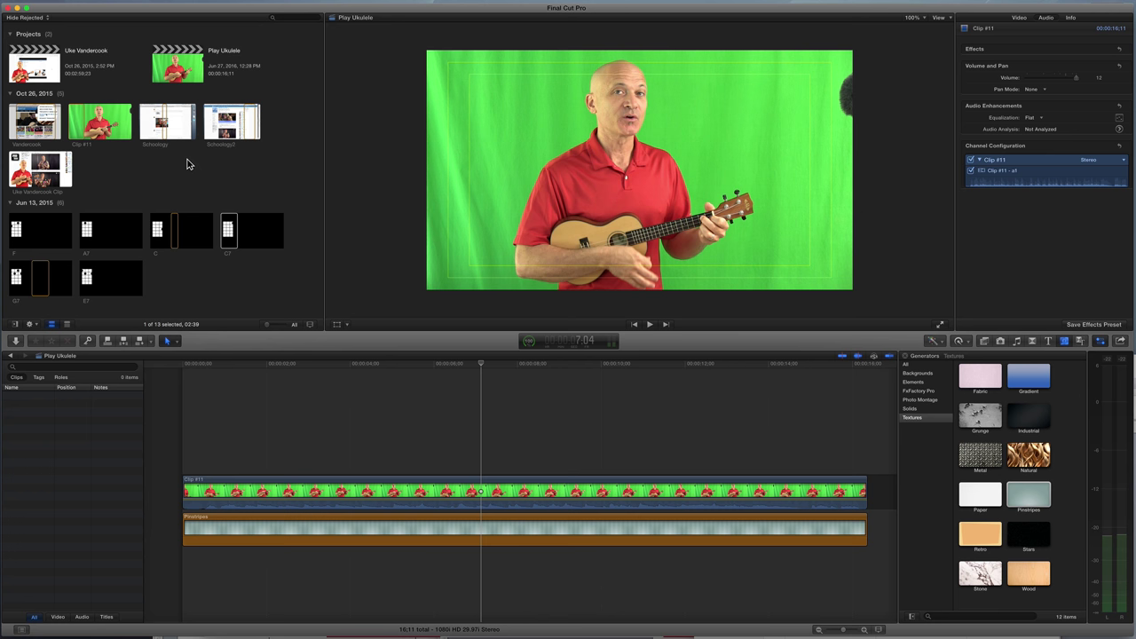
# - Select the Play Ukulele project and preview the F and E7 chord diagram clips
pyautogui.click(218, 55)
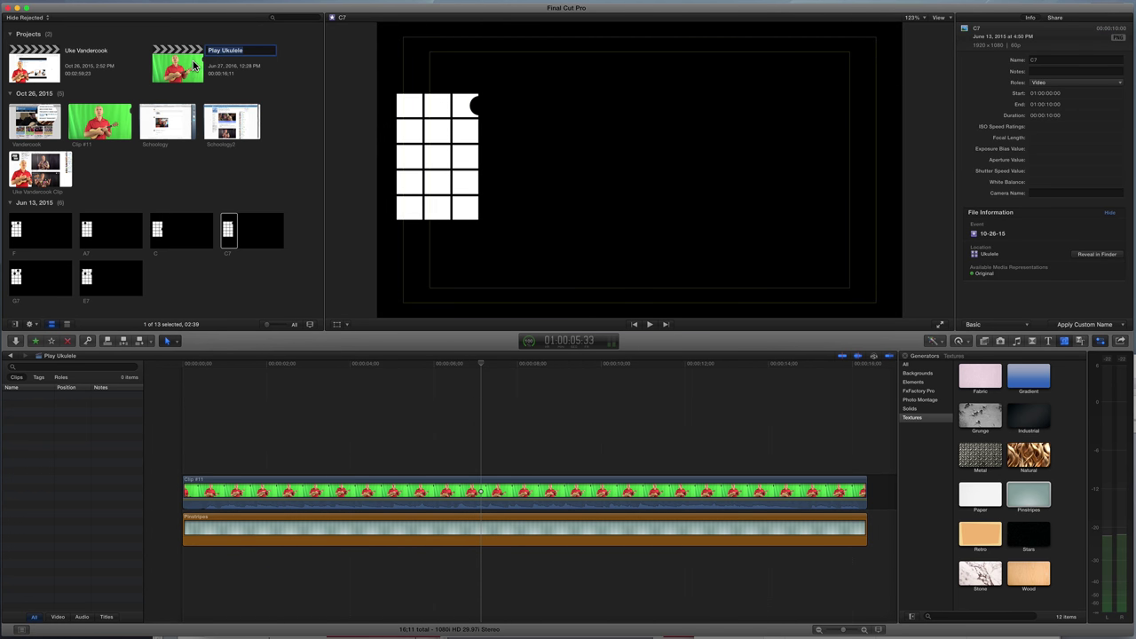
pyautogui.click(190, 67)
pyautogui.click(44, 232)
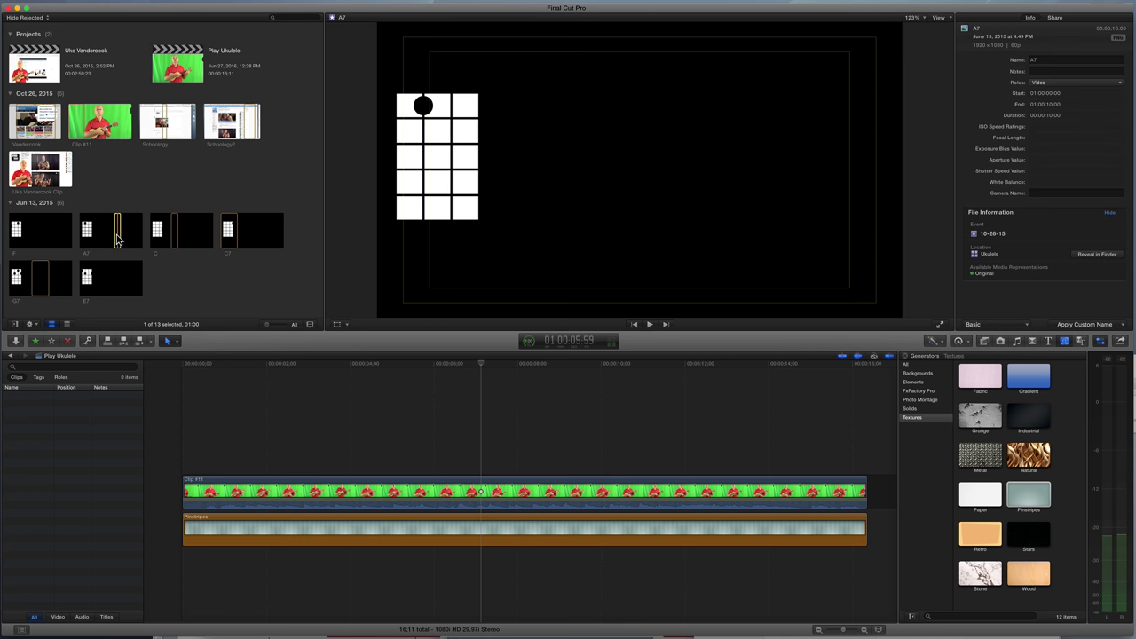
pyautogui.click(107, 282)
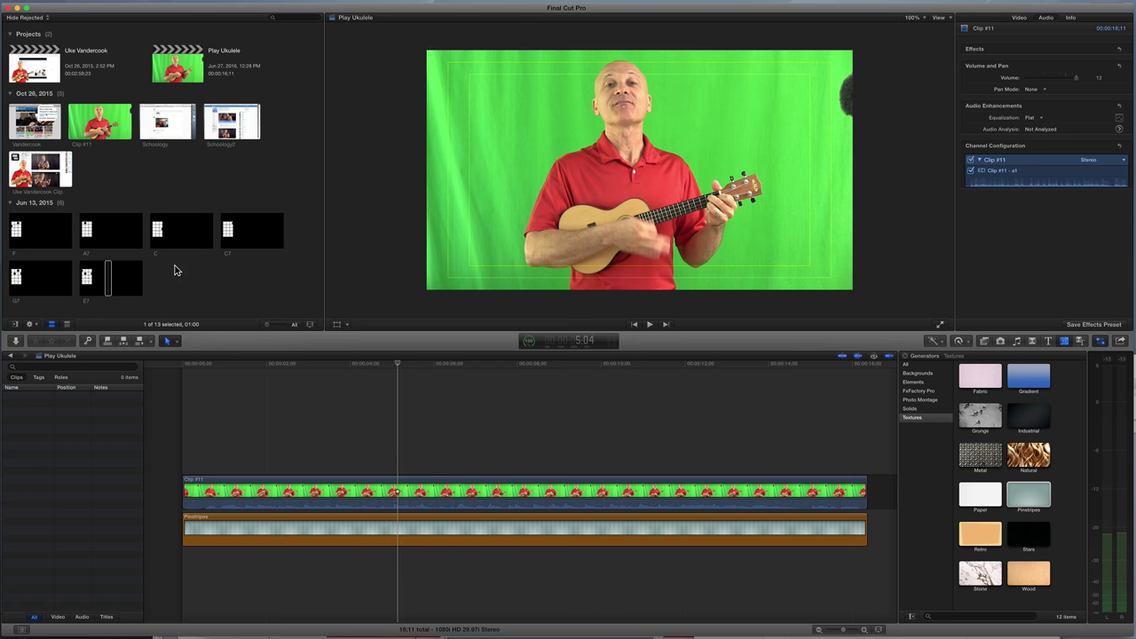
# - Connect the G7 chord diagram above Clip #11 and check its upper-left overlay
pyautogui.click(40, 277)
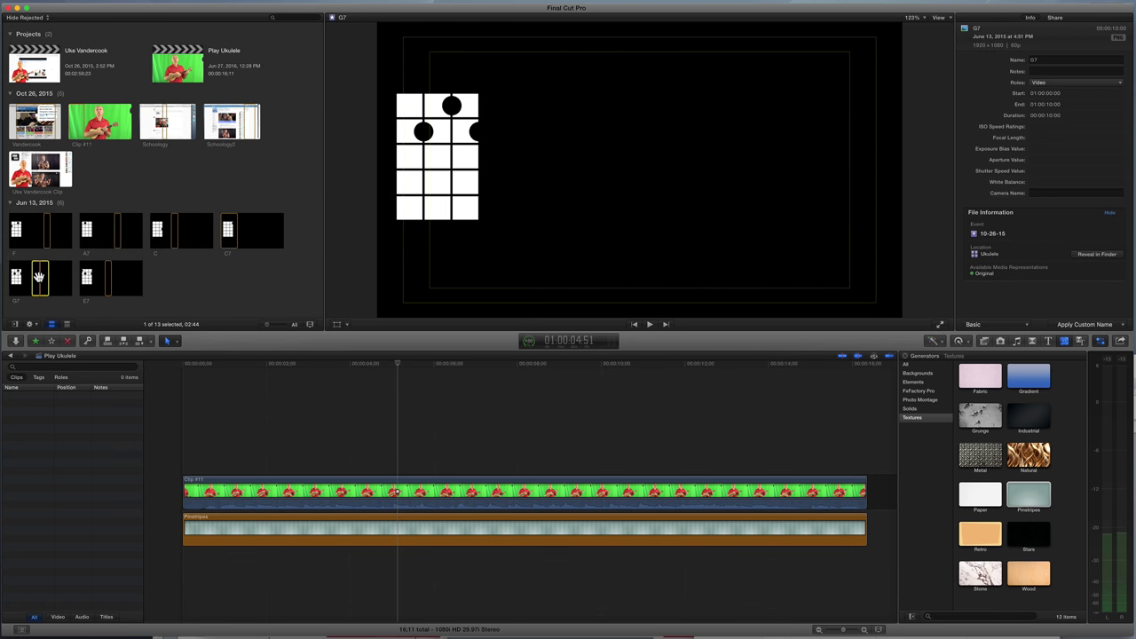
pyautogui.moveTo(39, 278); pyautogui.dragTo(388, 445)
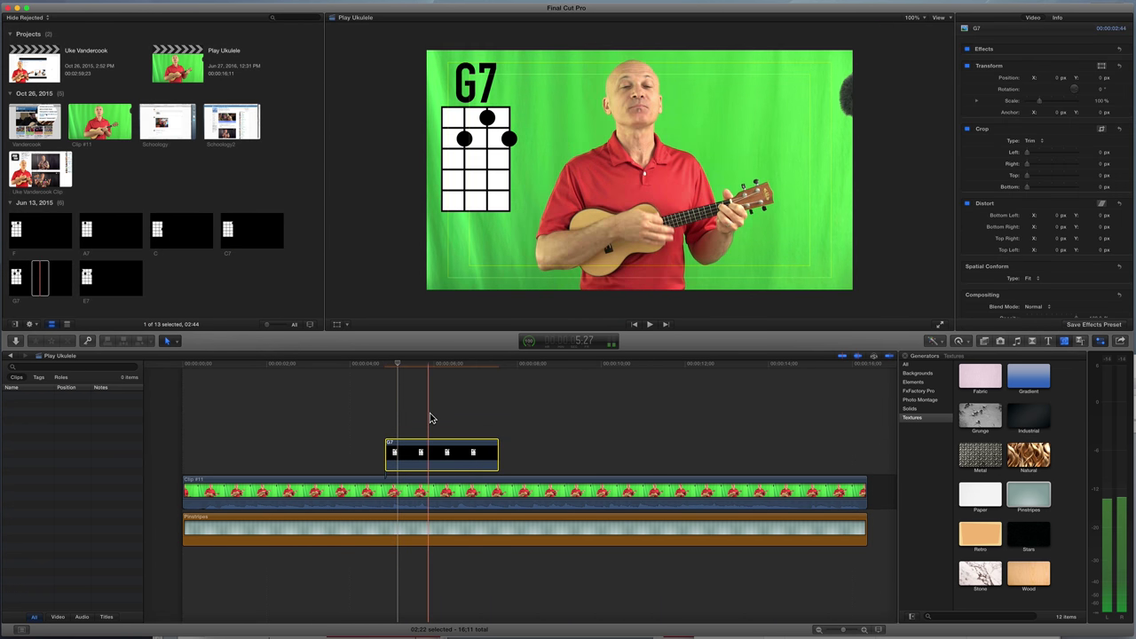
pyautogui.click(425, 368)
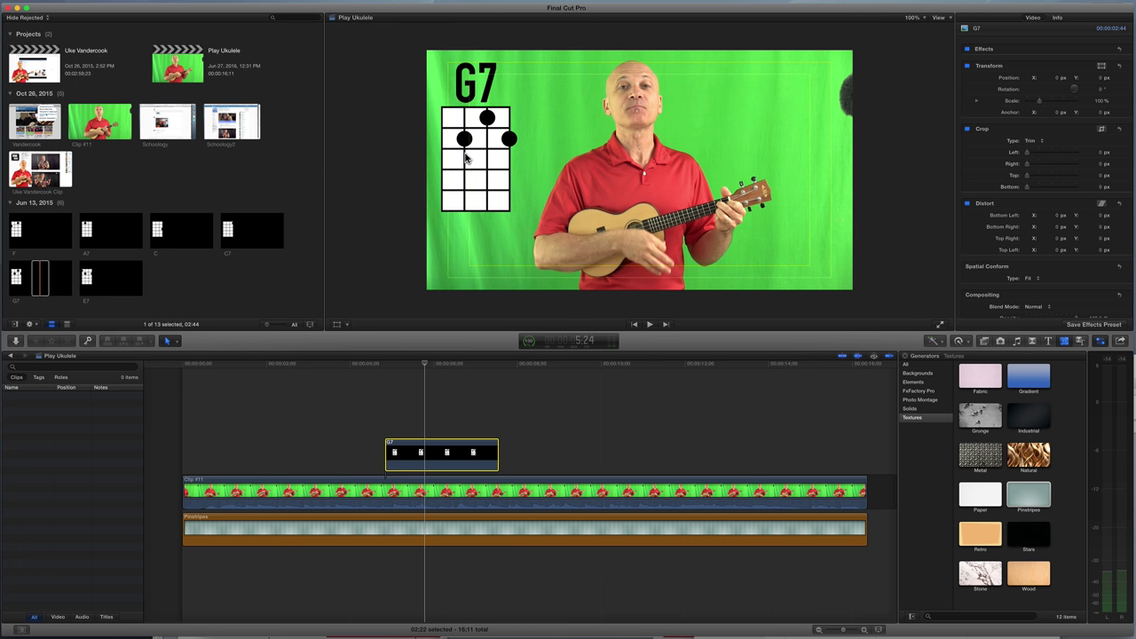
# - Connect the C chord diagram above Clip #11 right after the G7 overlay
pyautogui.click(168, 232)
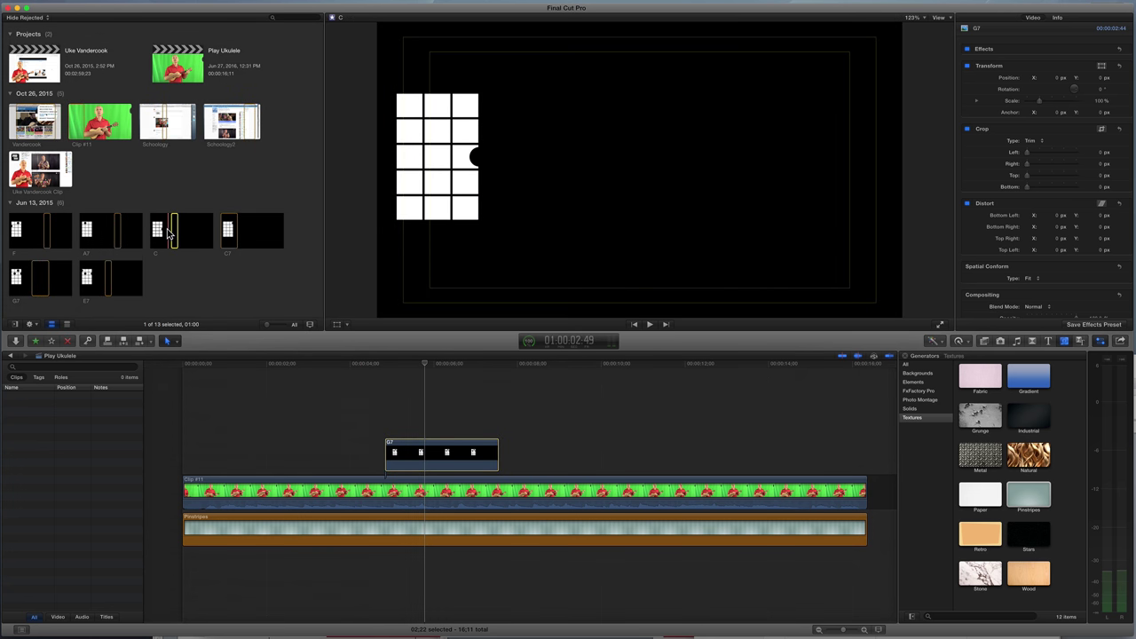
pyautogui.moveTo(169, 233); pyautogui.dragTo(534, 462)
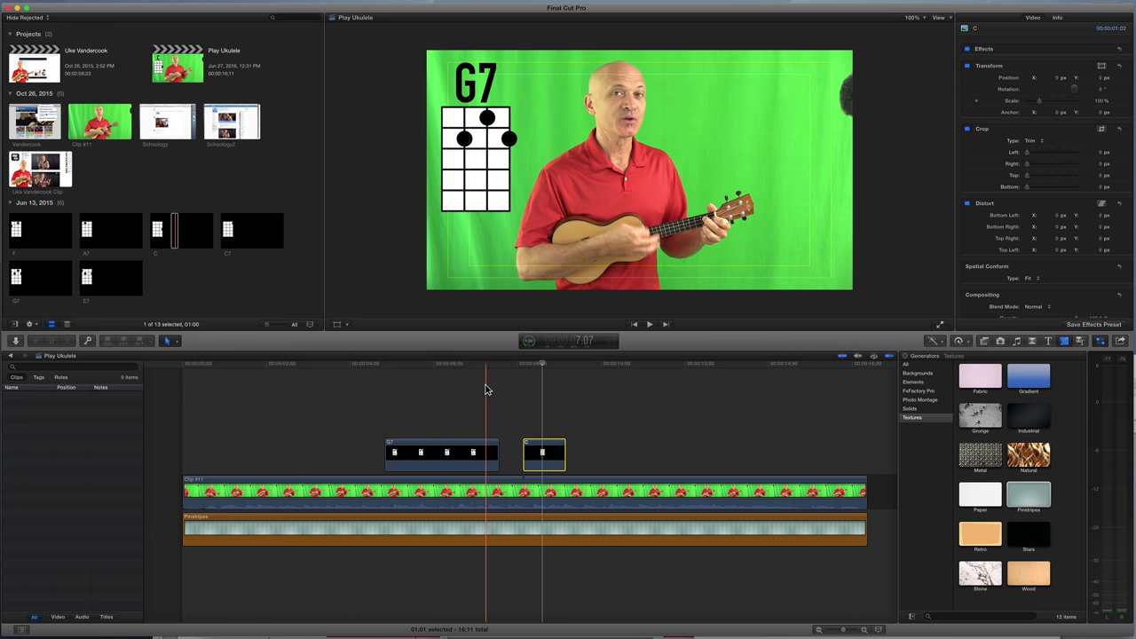
pyautogui.click(479, 454)
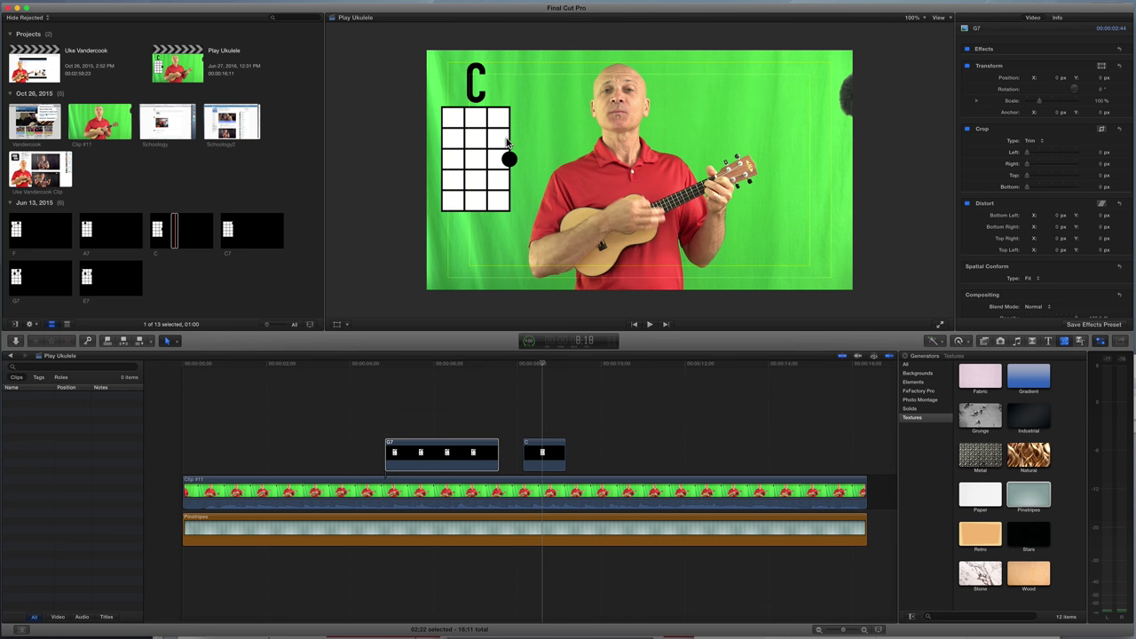
# - Move the G7 chord chart toward the frame centre and enlarge it with Transform
pyautogui.click(337, 323)
pyautogui.click(462, 369)
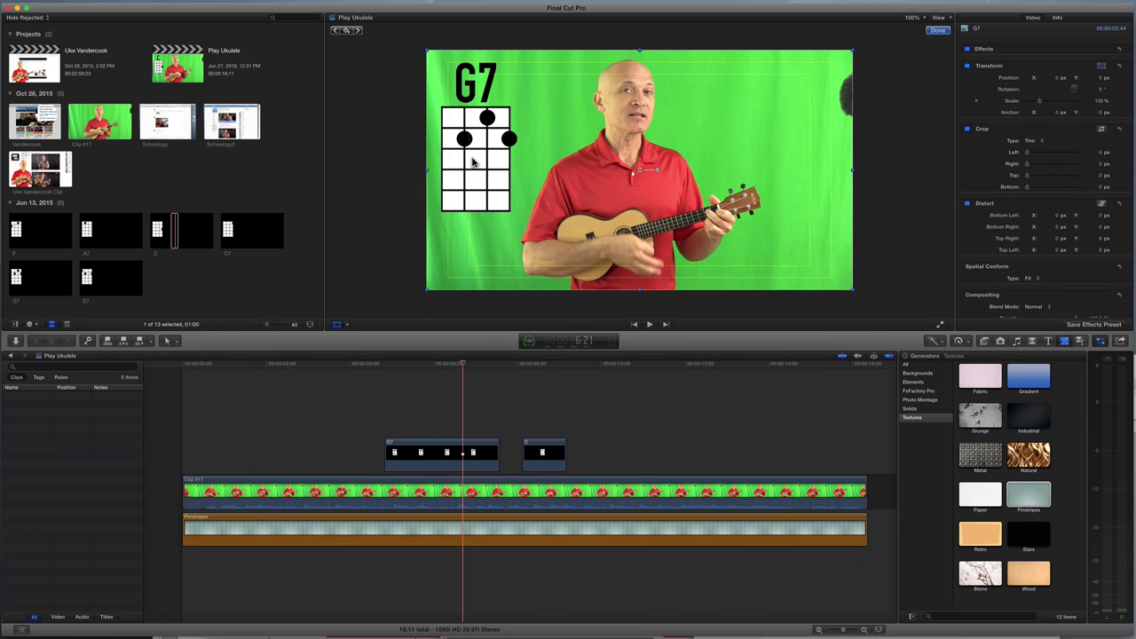
pyautogui.moveTo(472, 162); pyautogui.dragTo(488, 192)
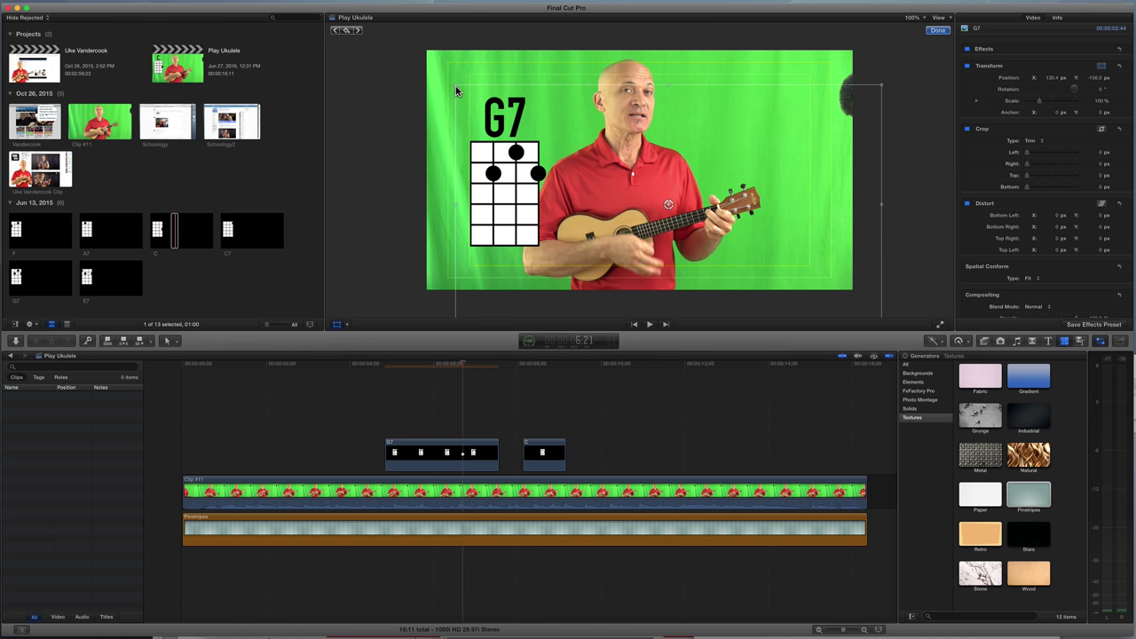
pyautogui.moveTo(454, 84); pyautogui.dragTo(400, 51)
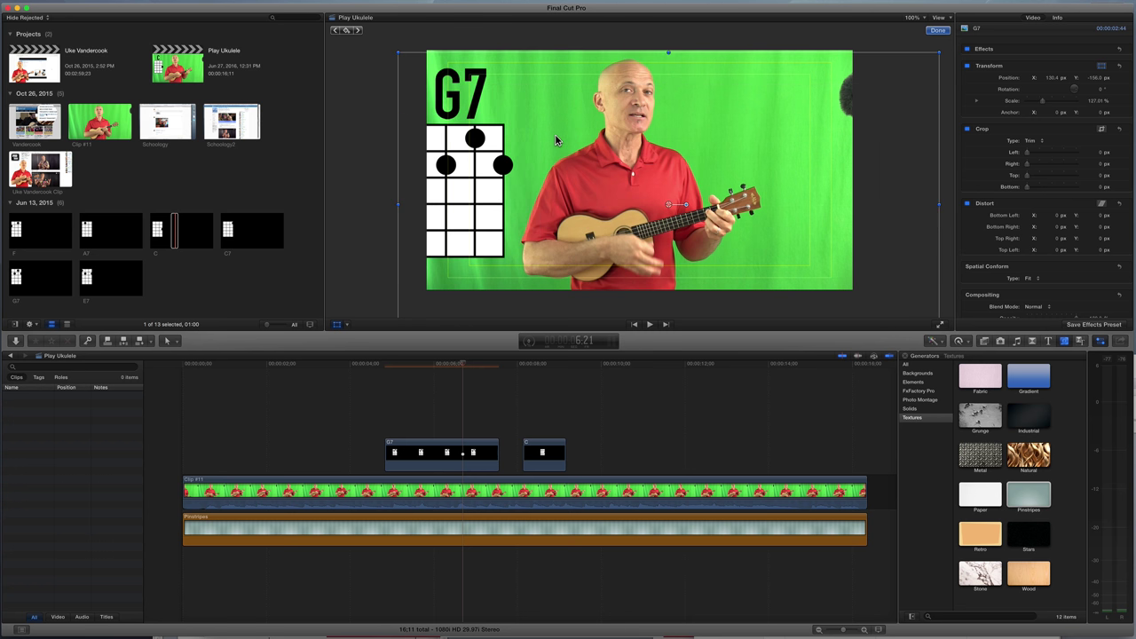
# - Undo the G7 transform changes, then undo both the C and G7 overlays
pyautogui.press('super+z')
pyautogui.press('super+z')
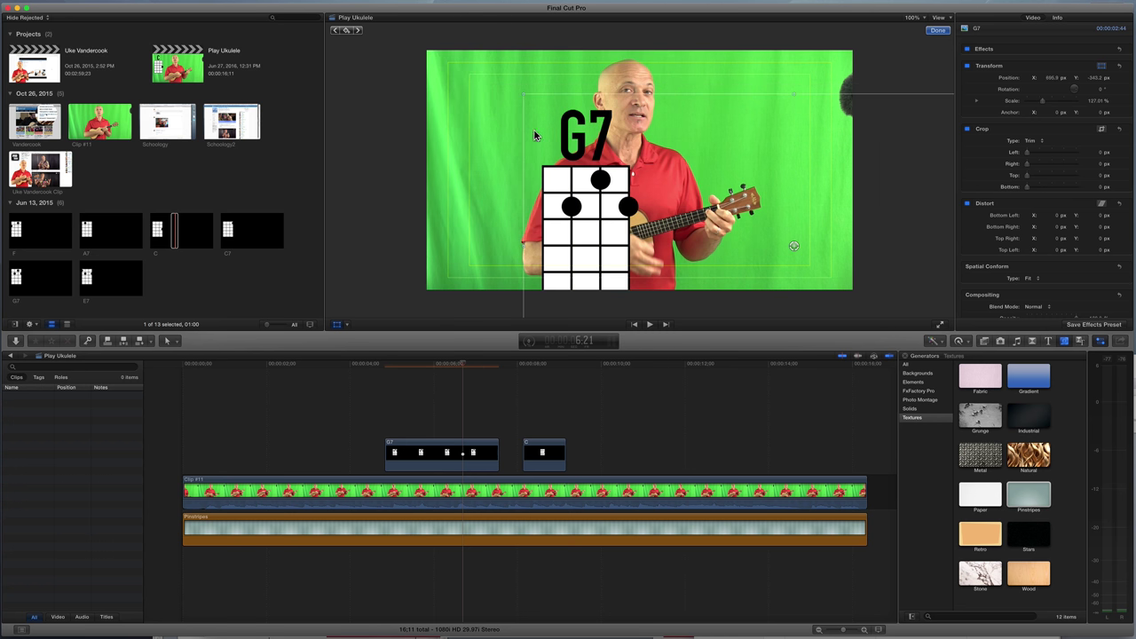
pyautogui.press('super+z')
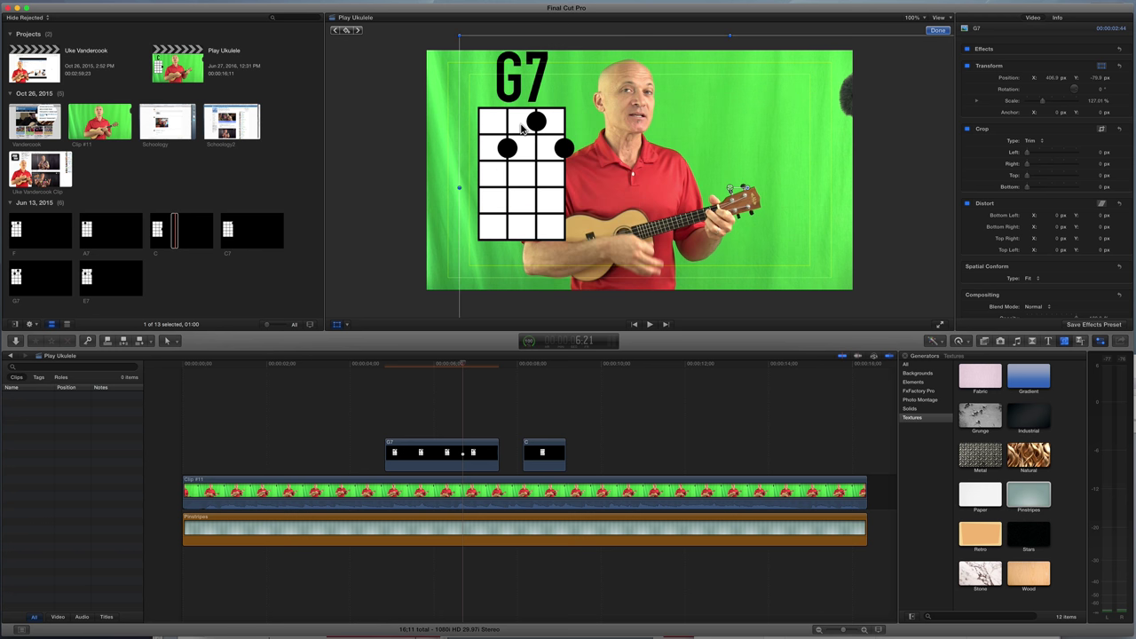
pyautogui.press('super+z')
pyautogui.press('super+z')
pyautogui.press('super+z')
pyautogui.press('super+z')
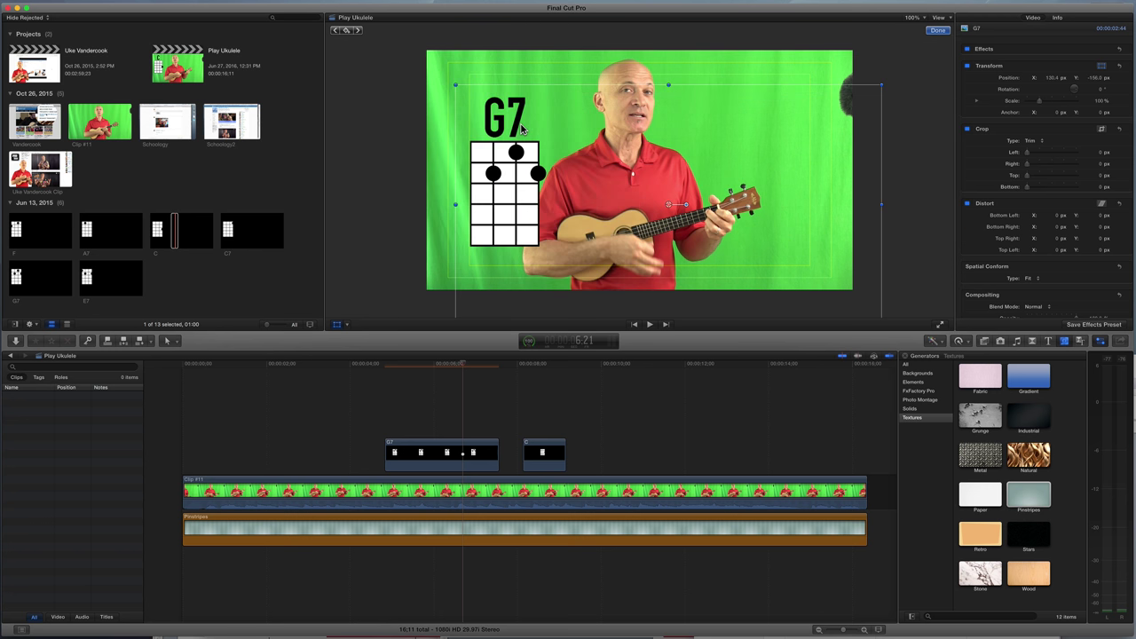
pyautogui.press('super+z')
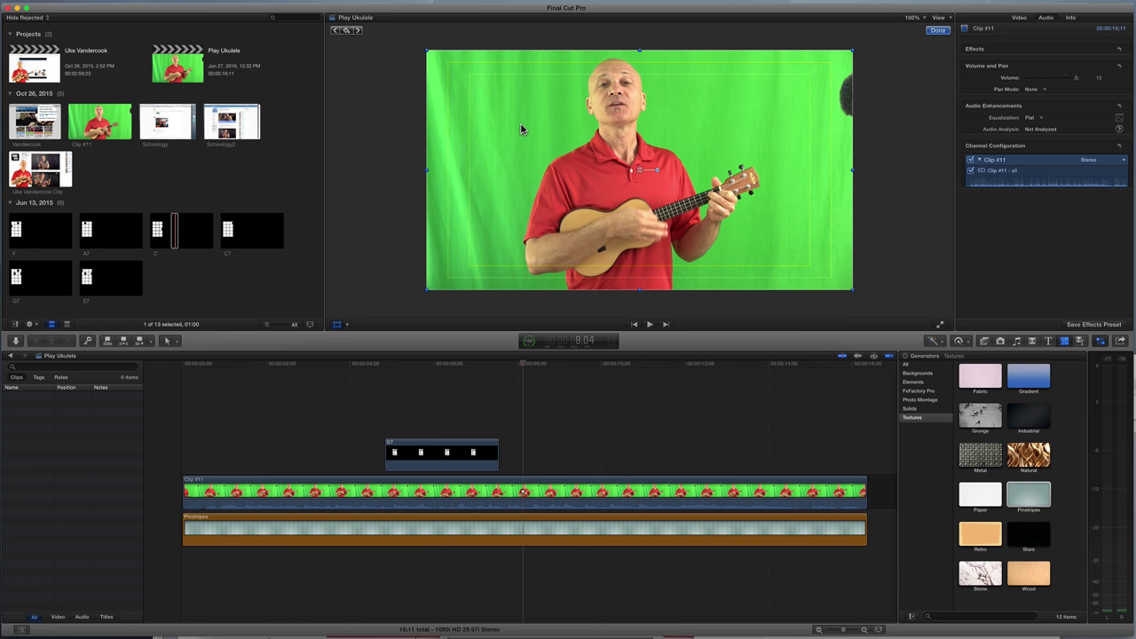
pyautogui.press('super+z')
pyautogui.press('super+z')
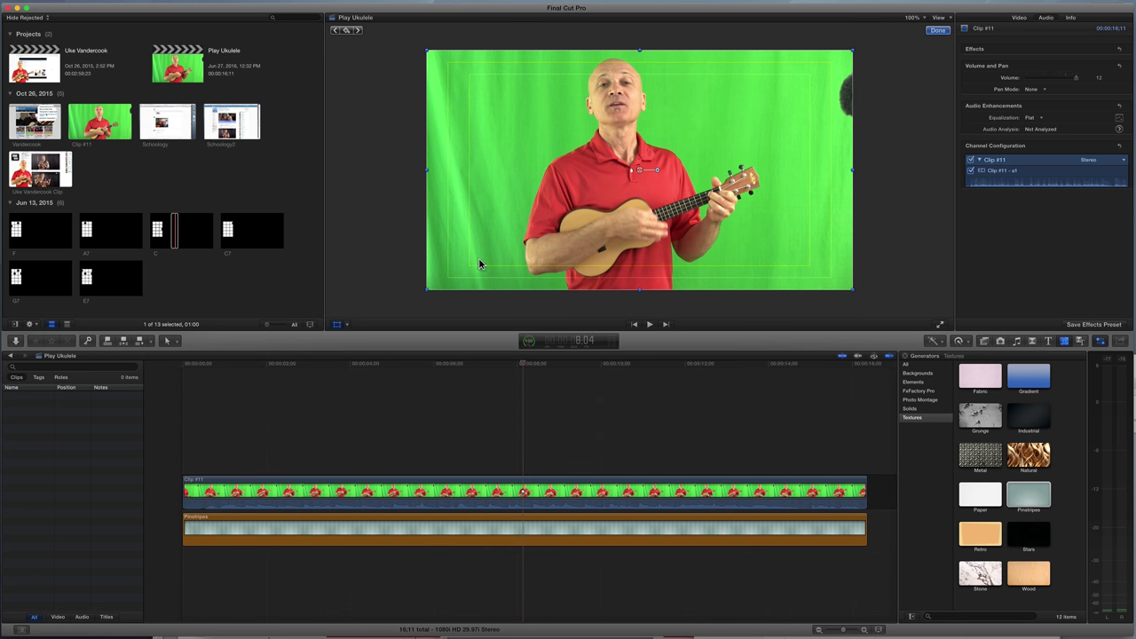
# - Turn off the Transform tool and move the playhead near the project start
pyautogui.click(338, 325)
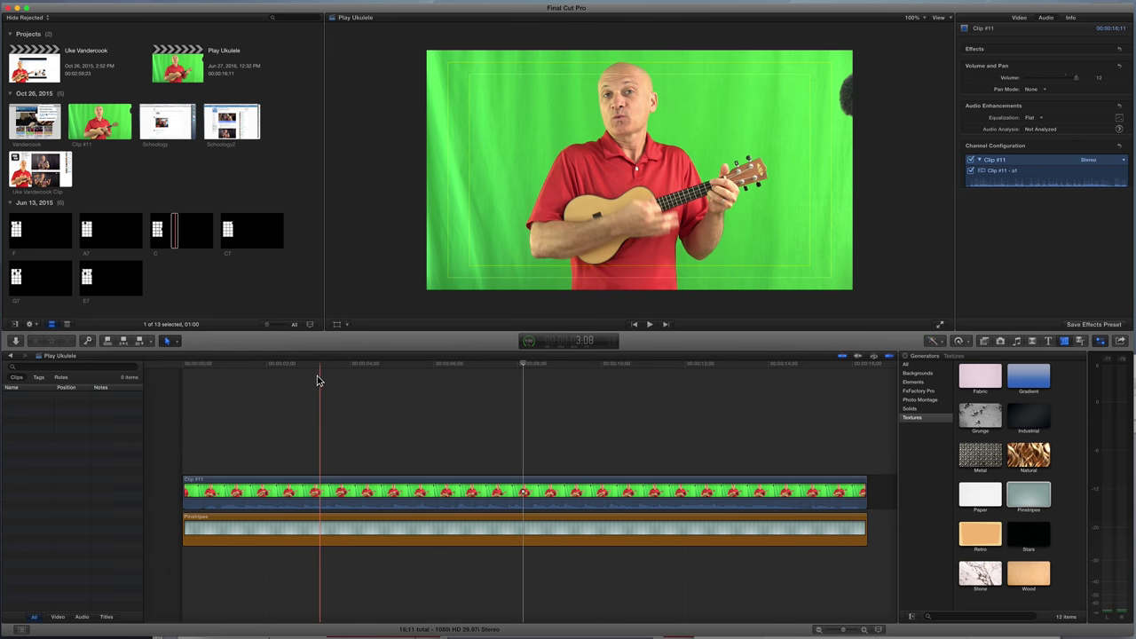
pyautogui.click(227, 367)
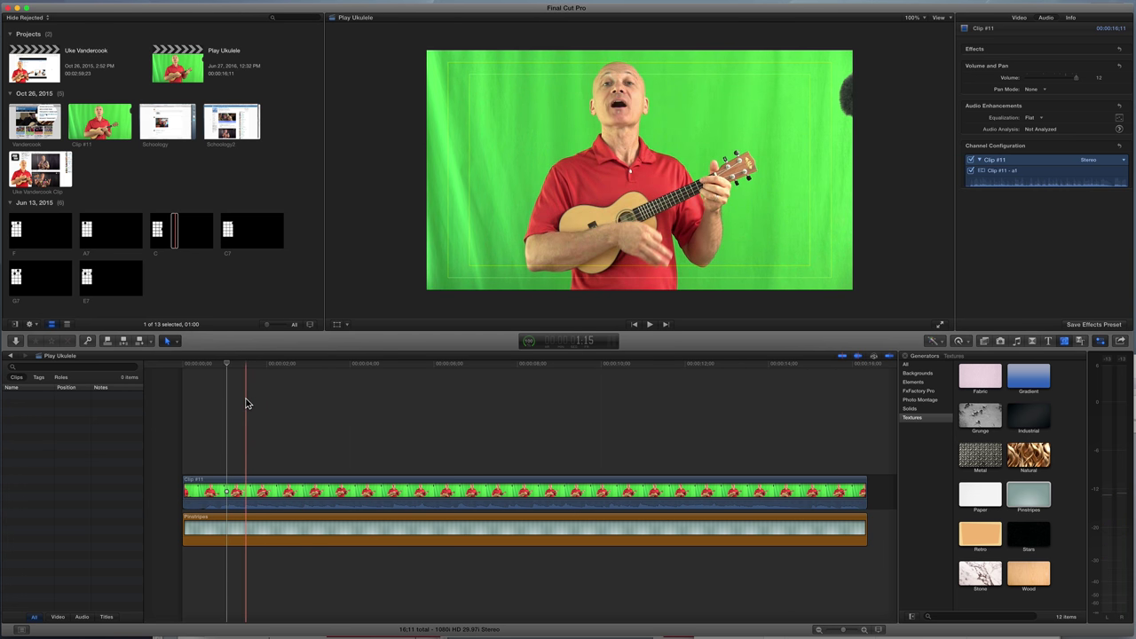
pyautogui.click(206, 368)
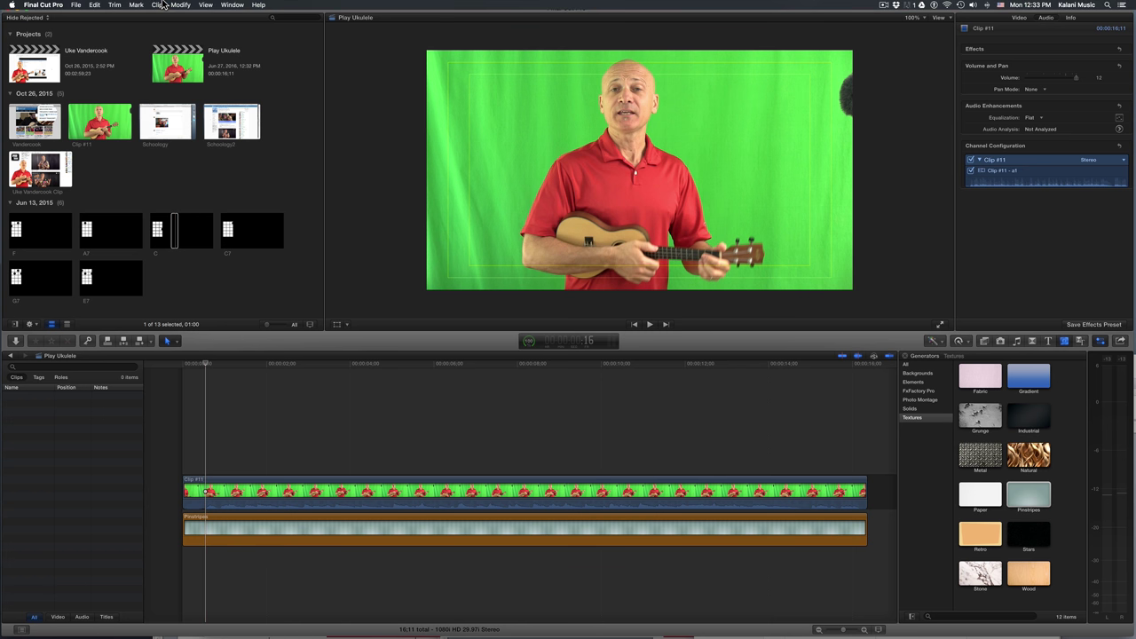
# - Play Clip #11 from the beginning, adding markers at the three chord changes
pyautogui.click(135, 4)
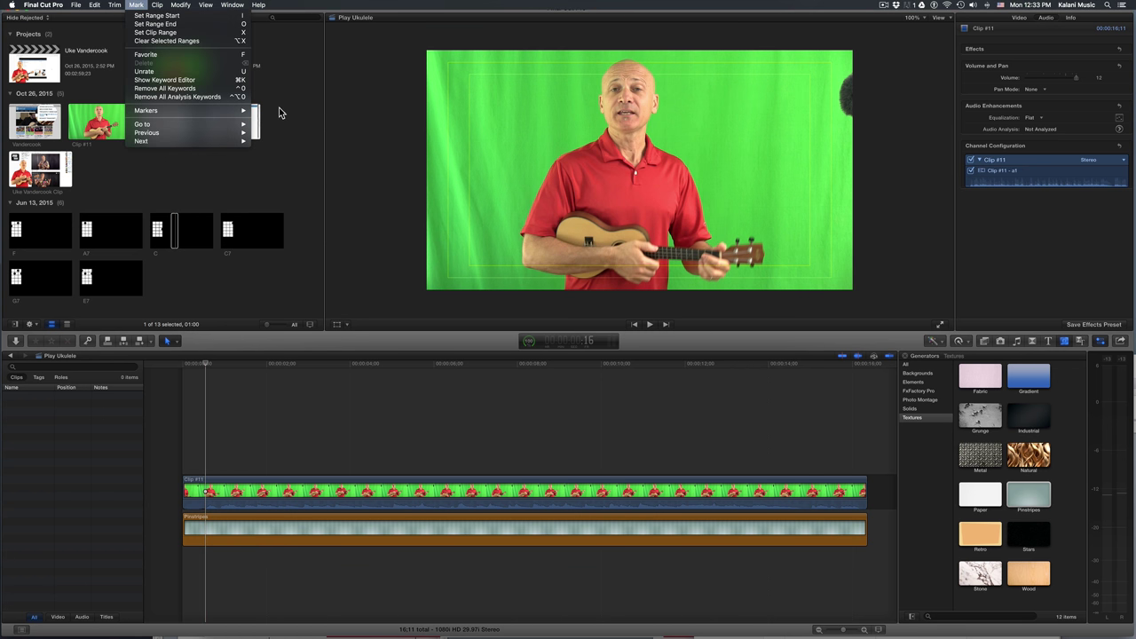
pyautogui.moveTo(241, 111)
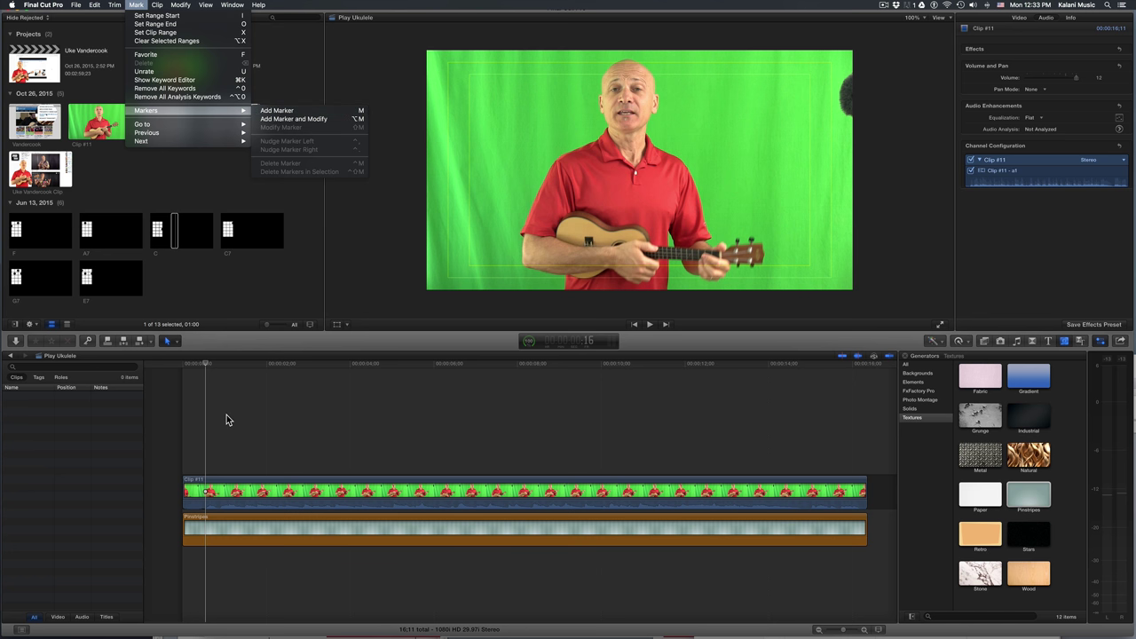
pyautogui.click(211, 364)
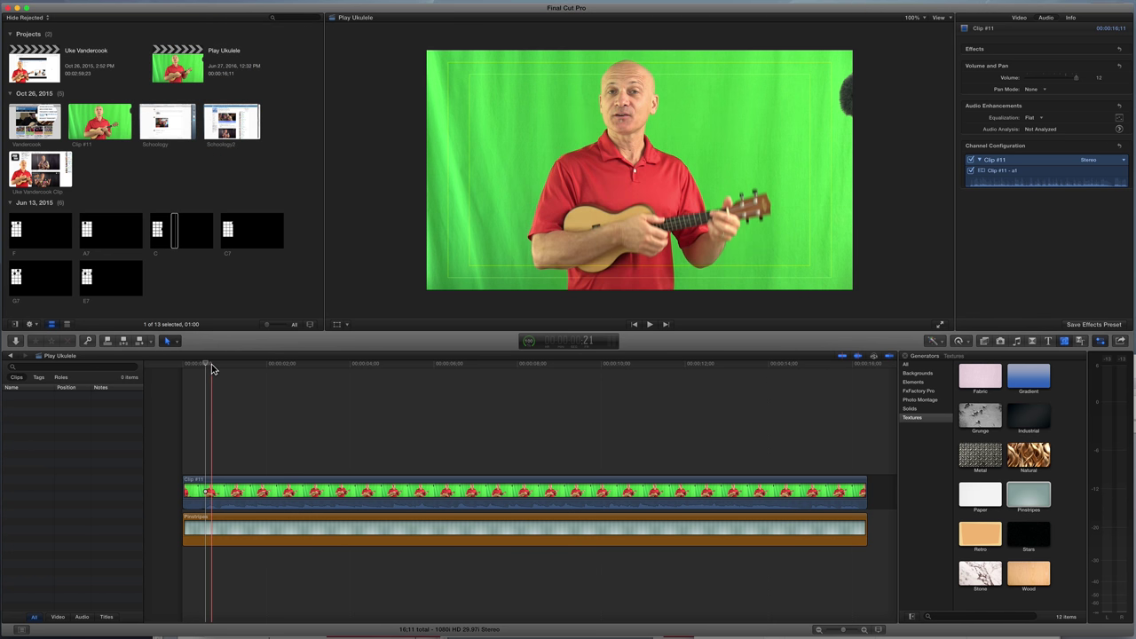
pyautogui.click(211, 364)
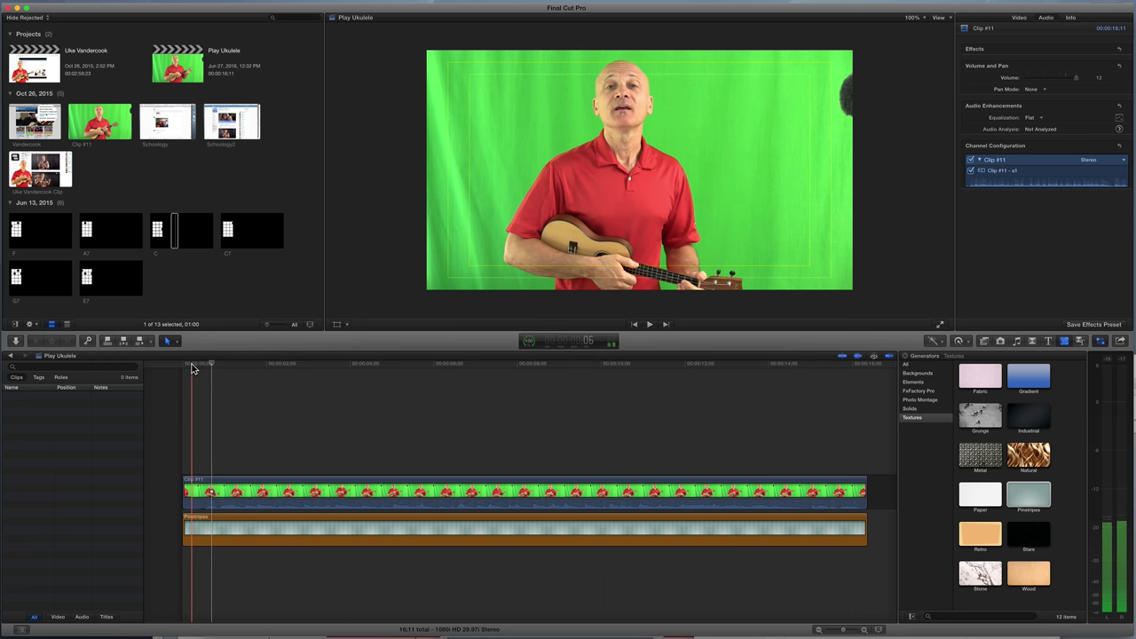
pyautogui.click(191, 368)
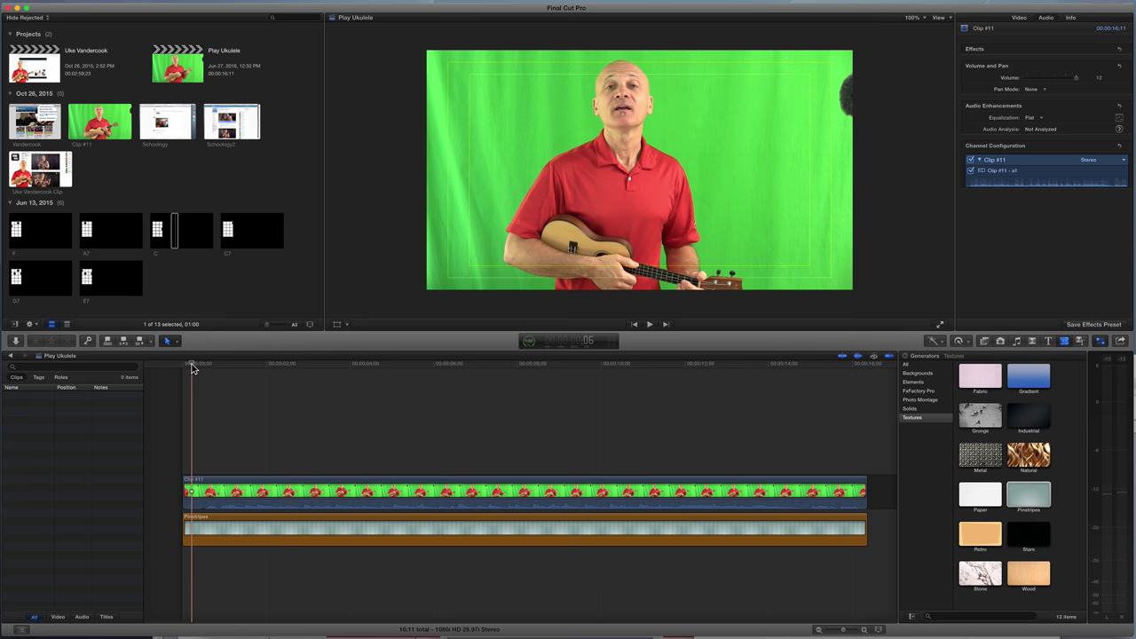
pyautogui.press('space')
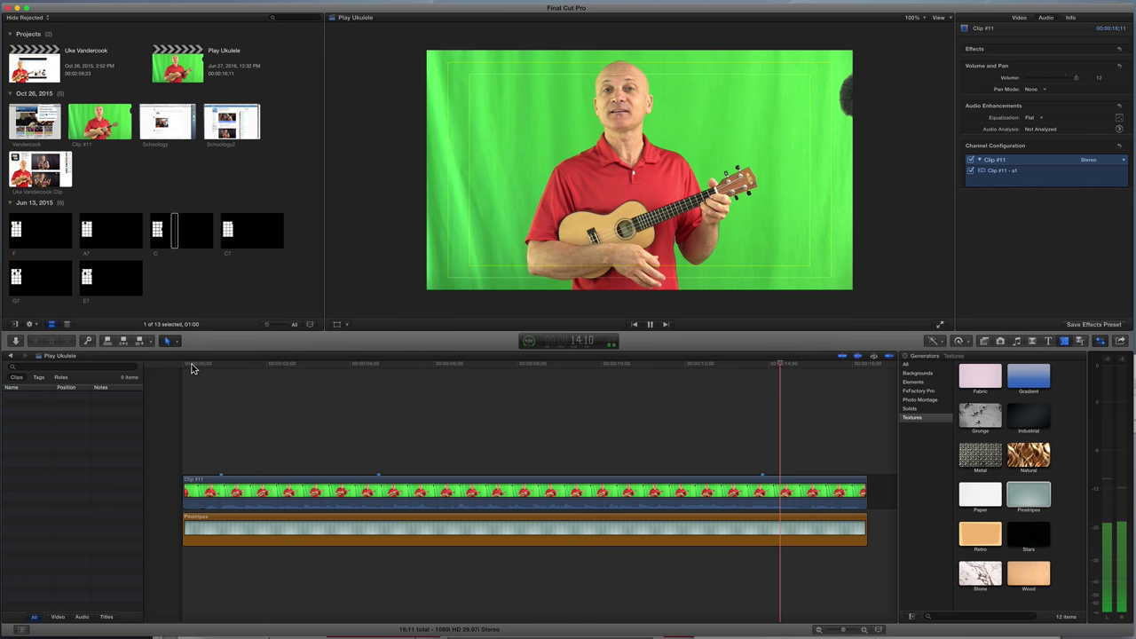
pyautogui.press('space')
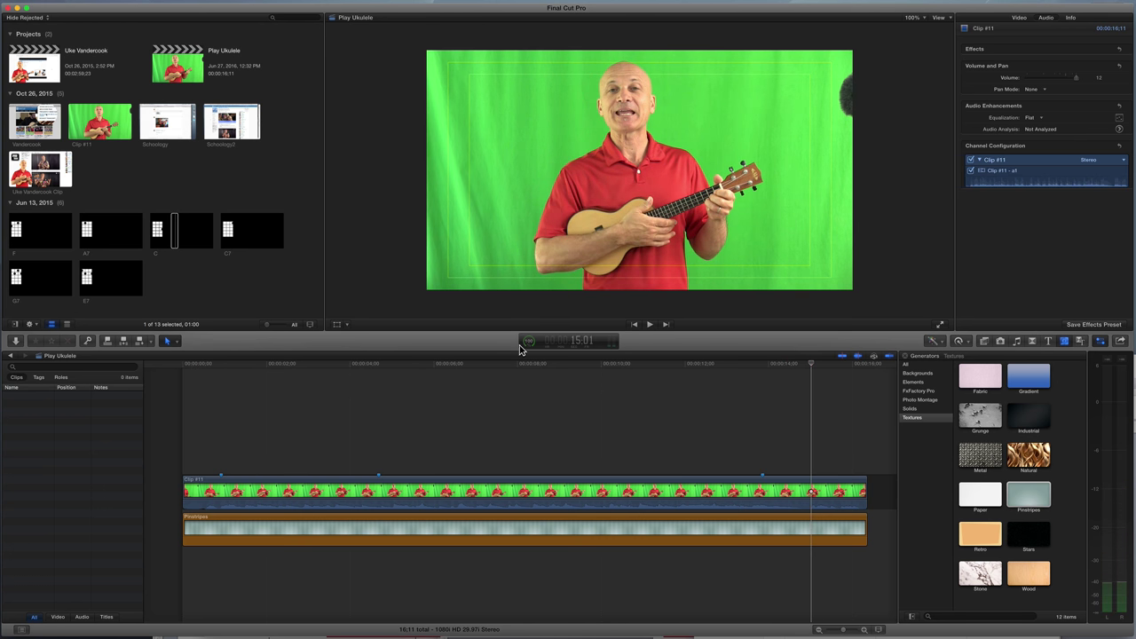
# - Connect the C diagram at the first marker and G7 at the second marker
pyautogui.click(486, 361)
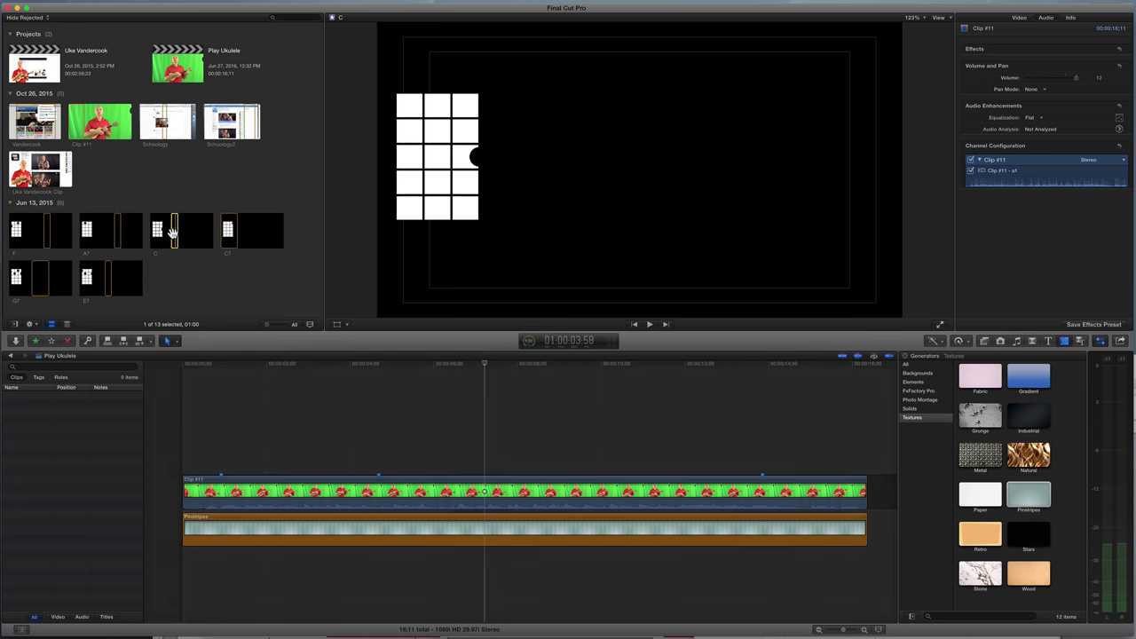
pyautogui.click(173, 232)
pyautogui.moveTo(213, 325); pyautogui.dragTo(221, 433)
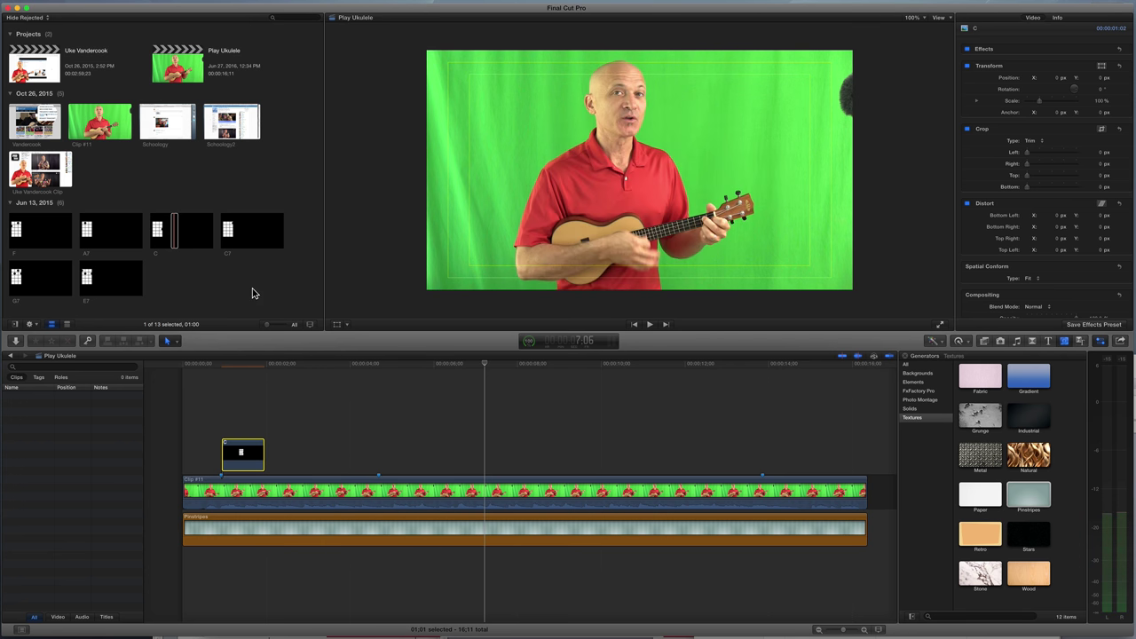
pyautogui.click(35, 282)
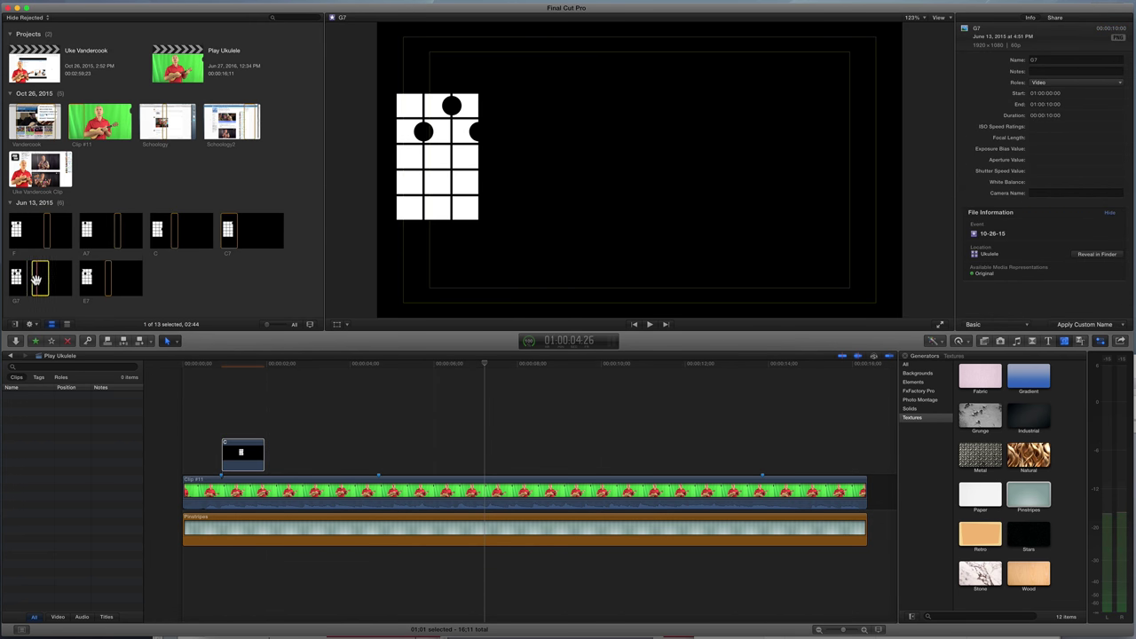
pyautogui.moveTo(122, 299); pyautogui.dragTo(383, 452)
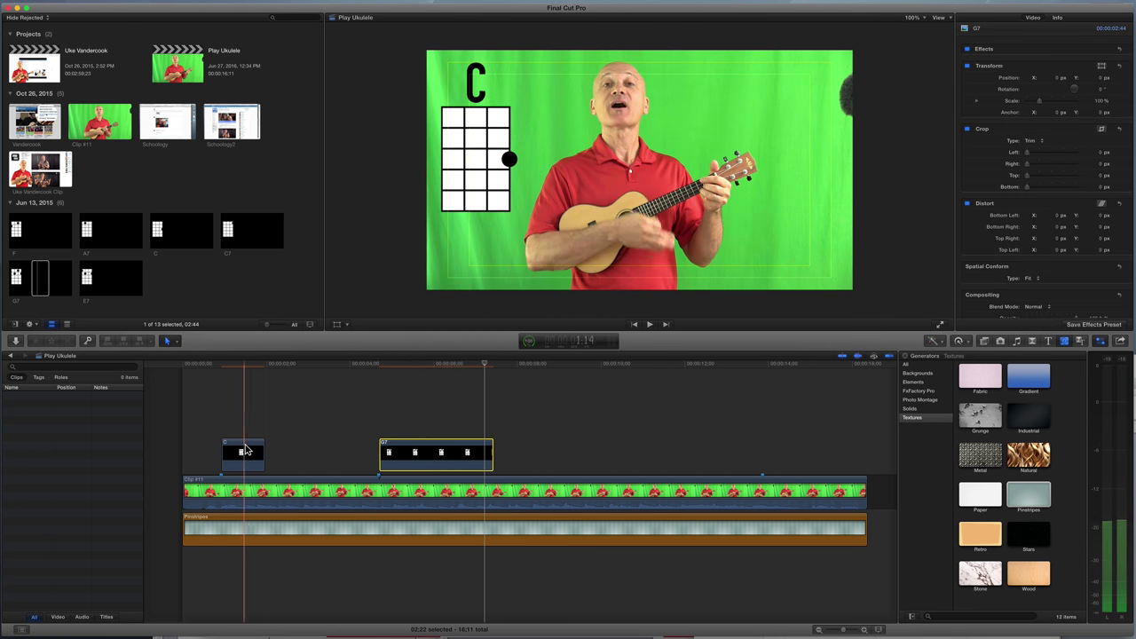
# - Option-drag a copy of the C diagram to the last marker
pyautogui.click(80, 268)
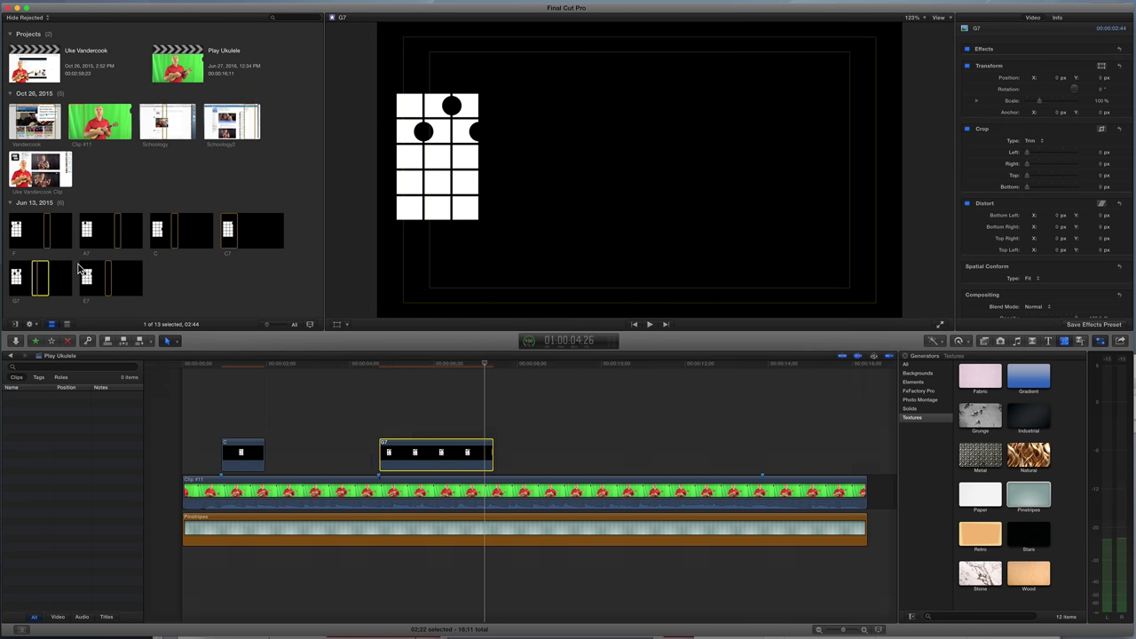
pyautogui.click(315, 431)
pyautogui.click(248, 455)
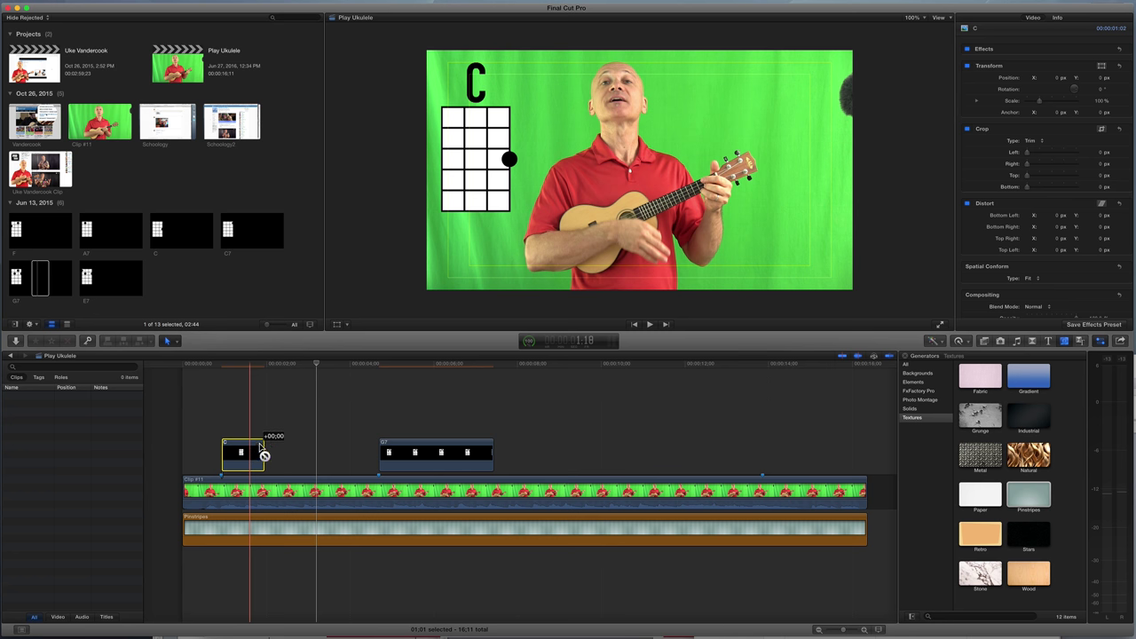
pyautogui.moveTo(263, 455); pyautogui.dragTo(809, 452)
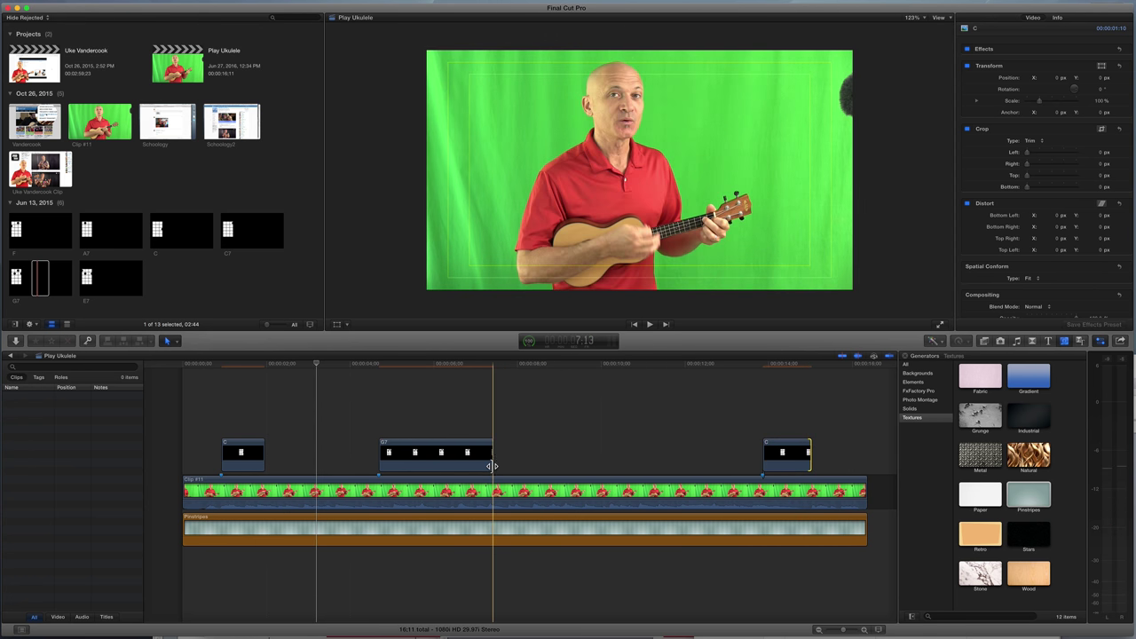
# - Extend the G7 clip to the closing C and the first C clip up to G7
pyautogui.moveTo(492, 466); pyautogui.dragTo(755, 455)
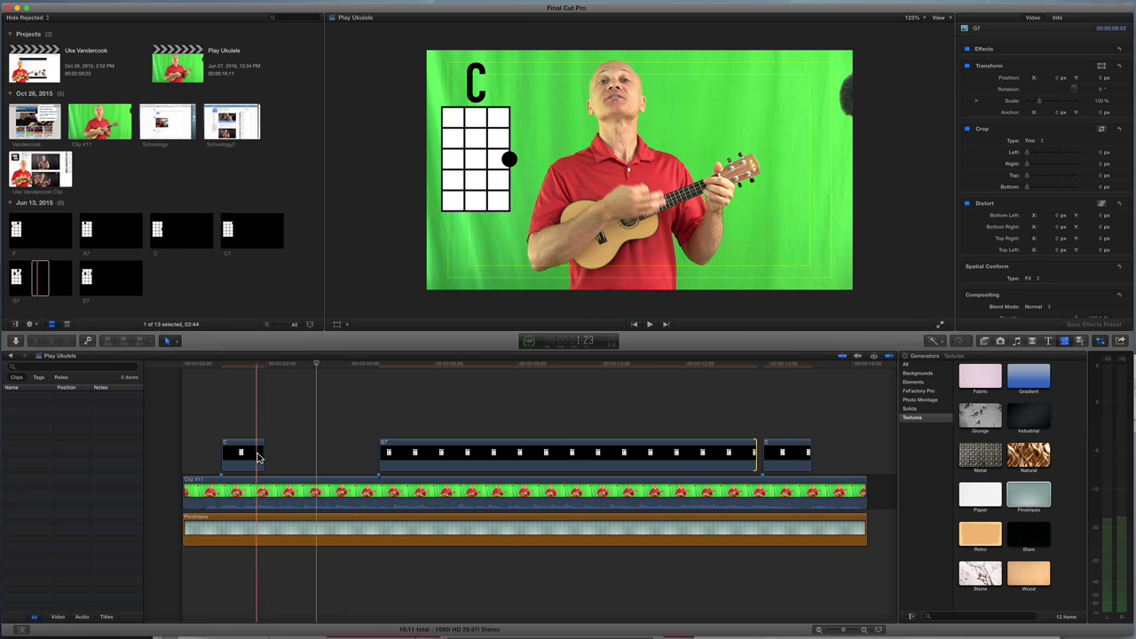
pyautogui.moveTo(261, 455); pyautogui.dragTo(371, 461)
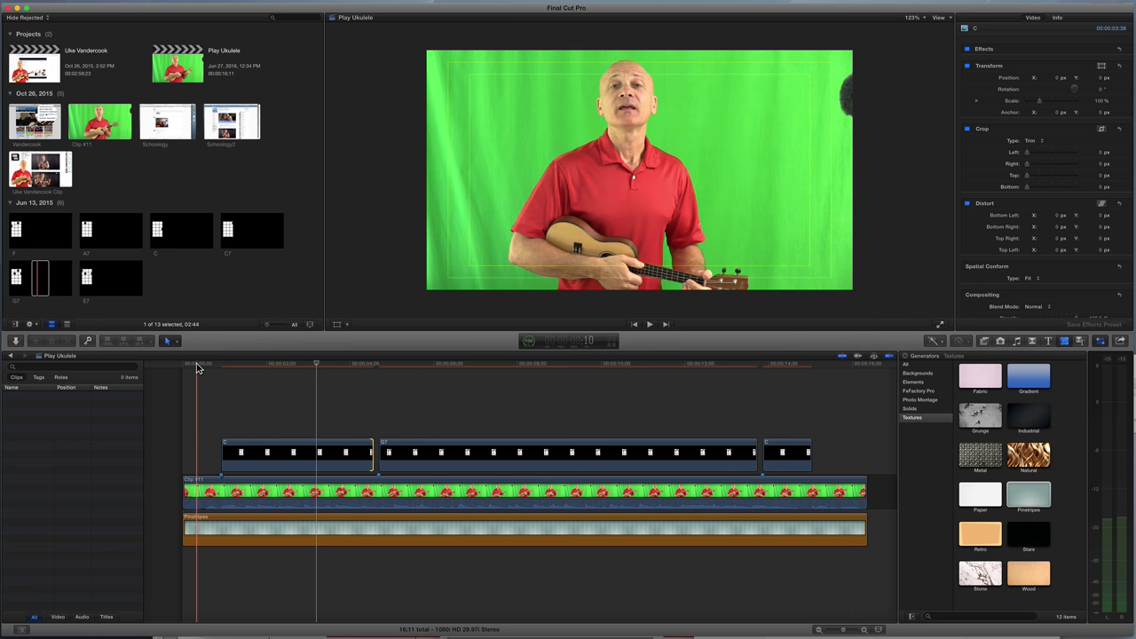
# - Play the edit from the start to review the chord overlays
pyautogui.press('space')
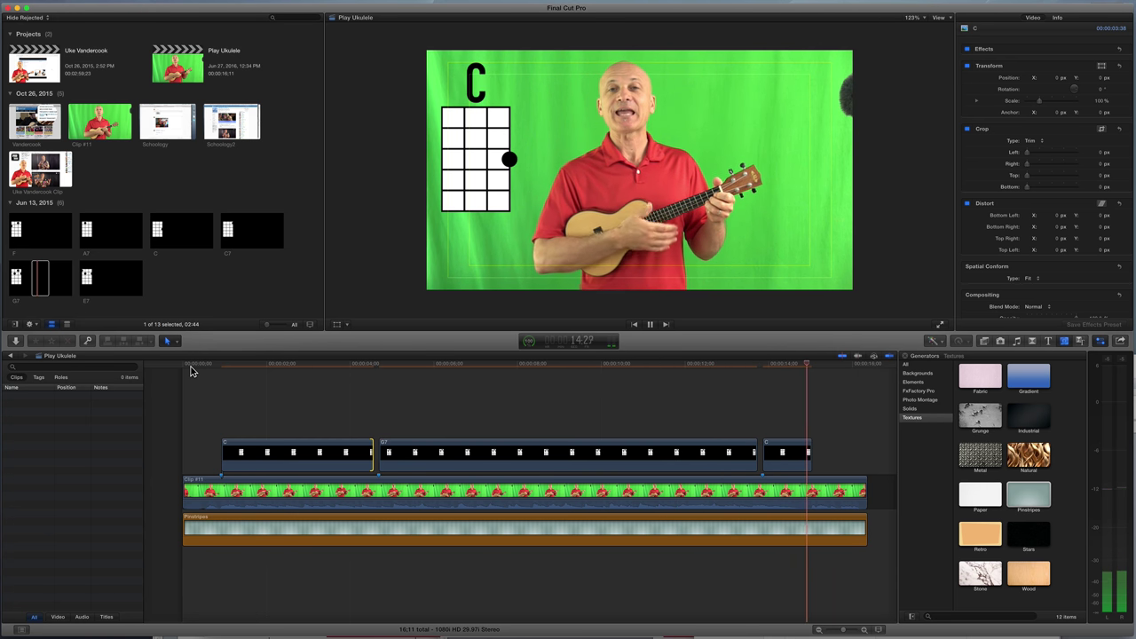
pyautogui.press('space')
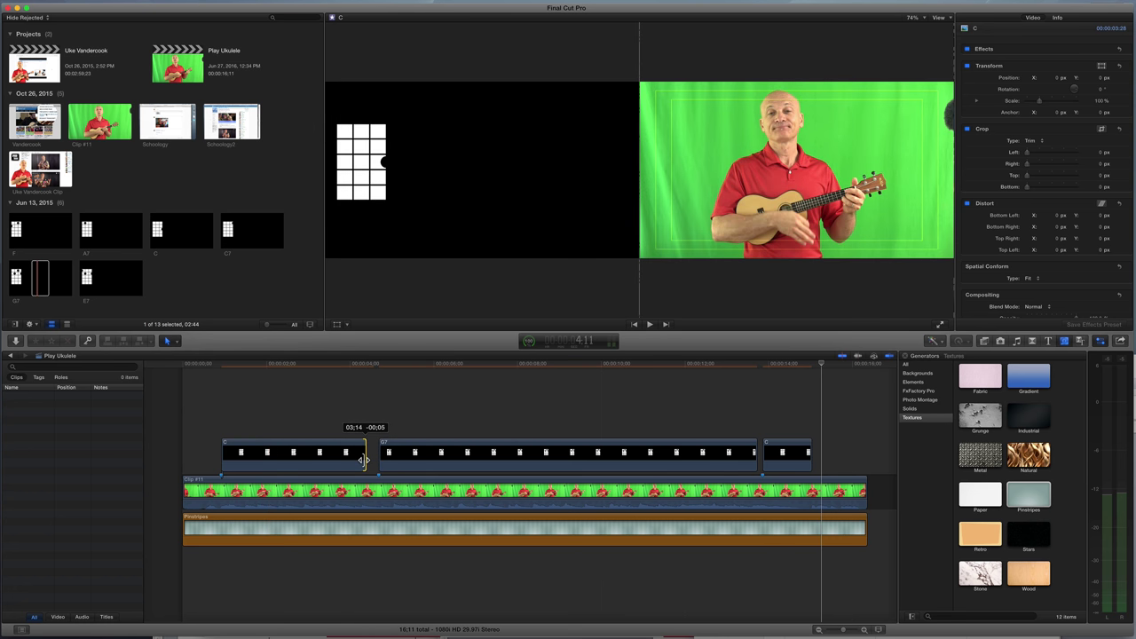
# - Nudge the G7 diagram 5 frames earlier and the final C diagram 4 frames earlier
pyautogui.click(391, 458)
pyautogui.moveTo(391, 458); pyautogui.dragTo(385, 459)
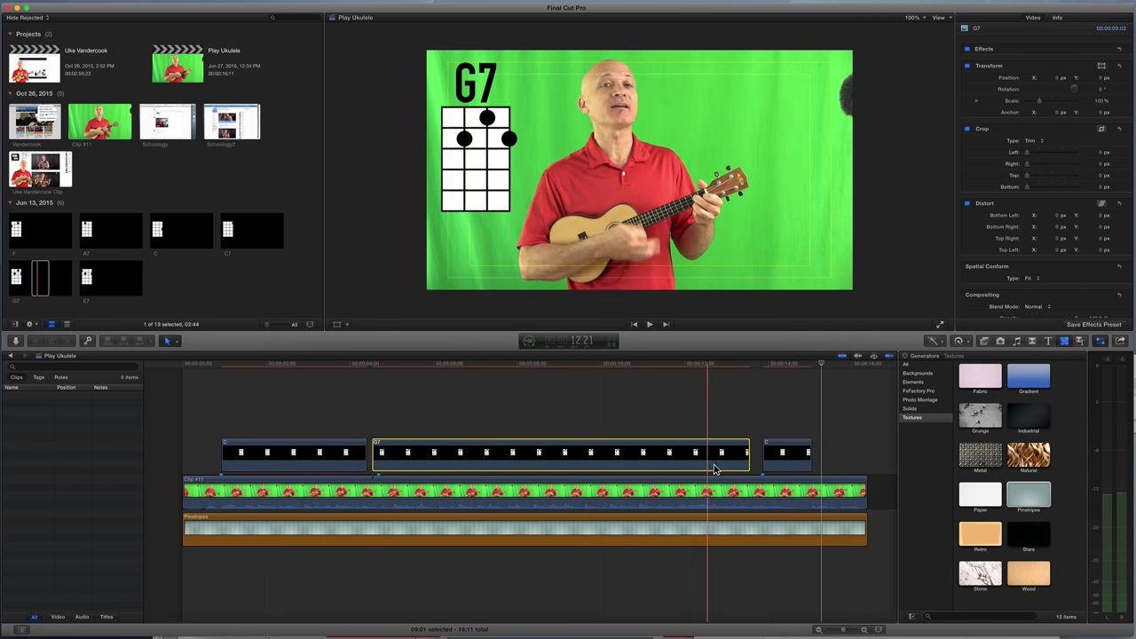
pyautogui.click(772, 458)
pyautogui.moveTo(772, 457); pyautogui.dragTo(769, 458)
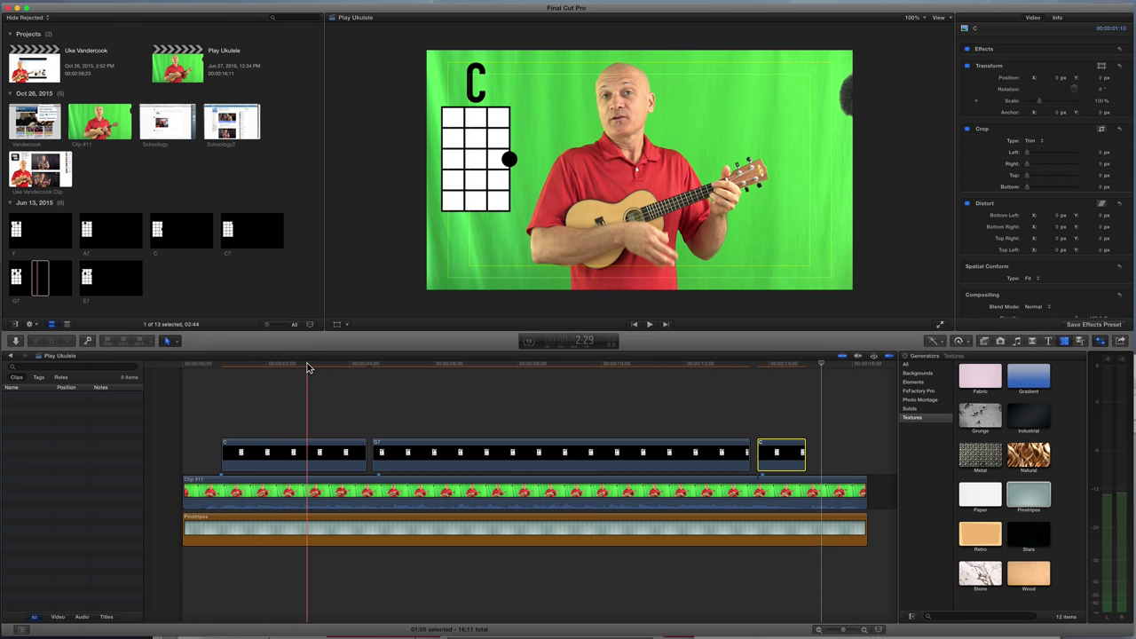
# - Play back twice to check the timing of the G7 chord change
pyautogui.press('space')
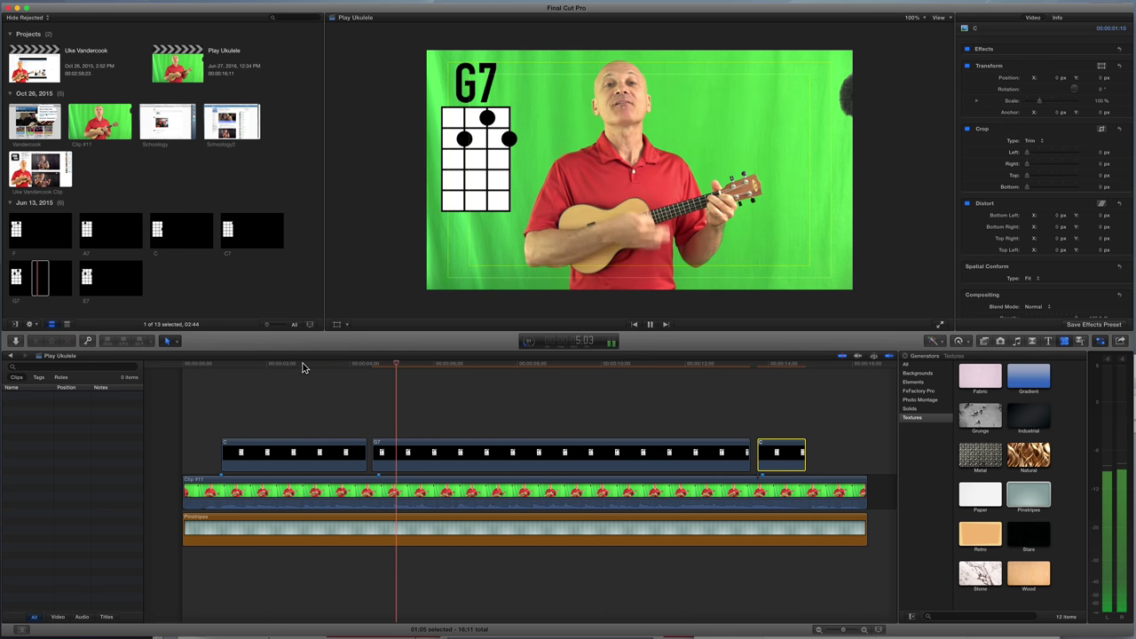
pyautogui.press('space')
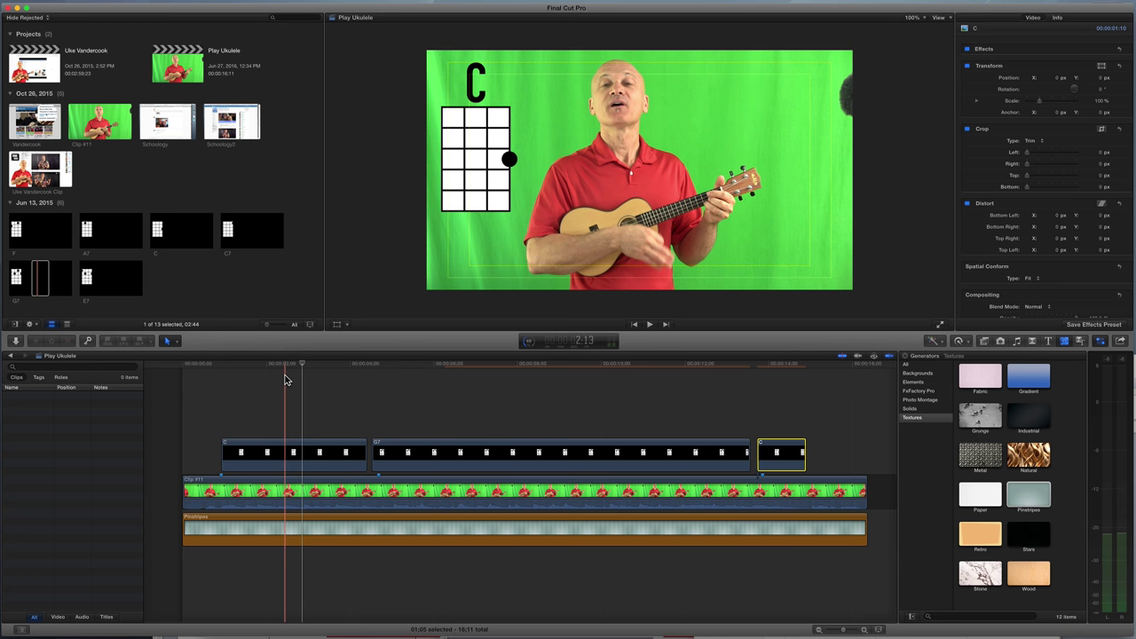
pyautogui.press('space')
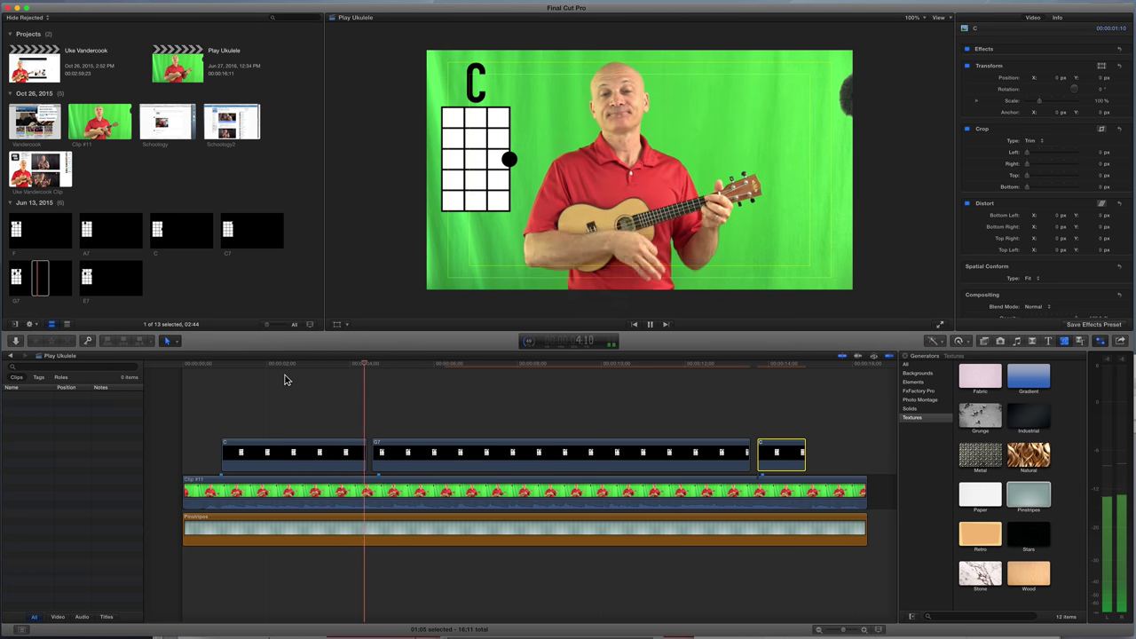
pyautogui.press('space')
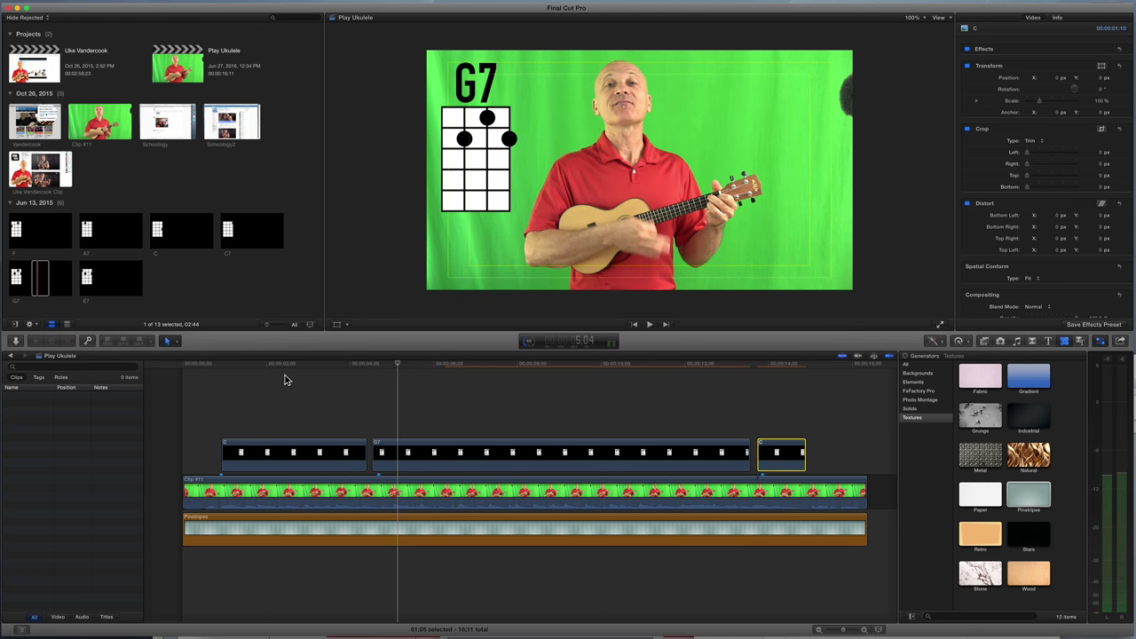
pyautogui.click(396, 454)
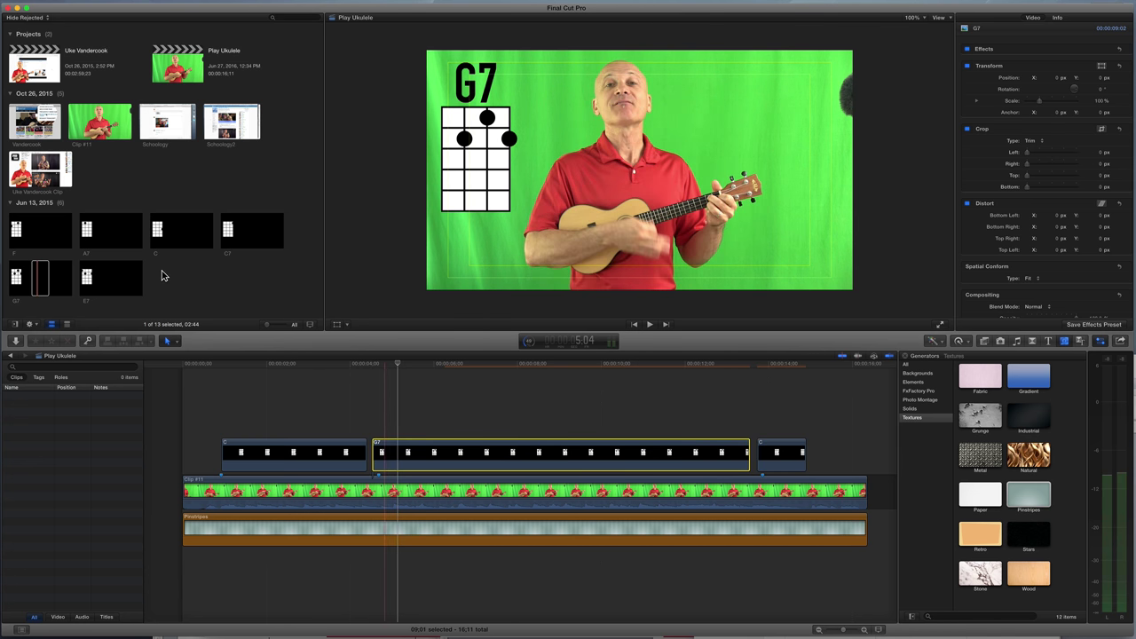
# - Add a 50% G7 preview at top centre over C, then Option-drag a C copy upward
pyautogui.click(197, 283)
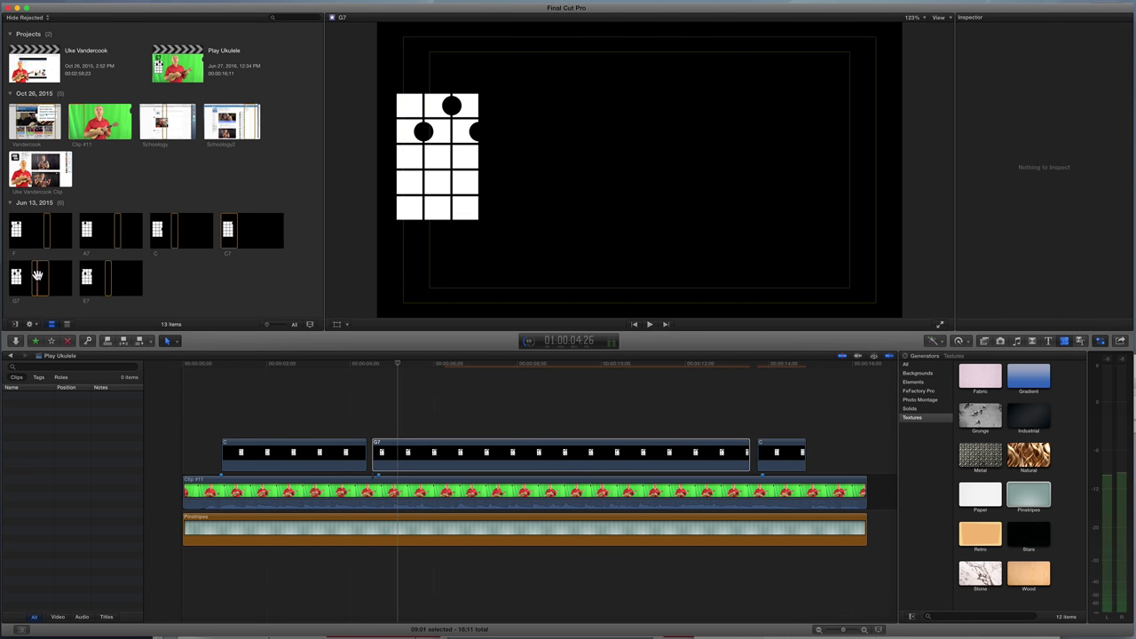
pyautogui.moveTo(37, 275); pyautogui.dragTo(256, 419)
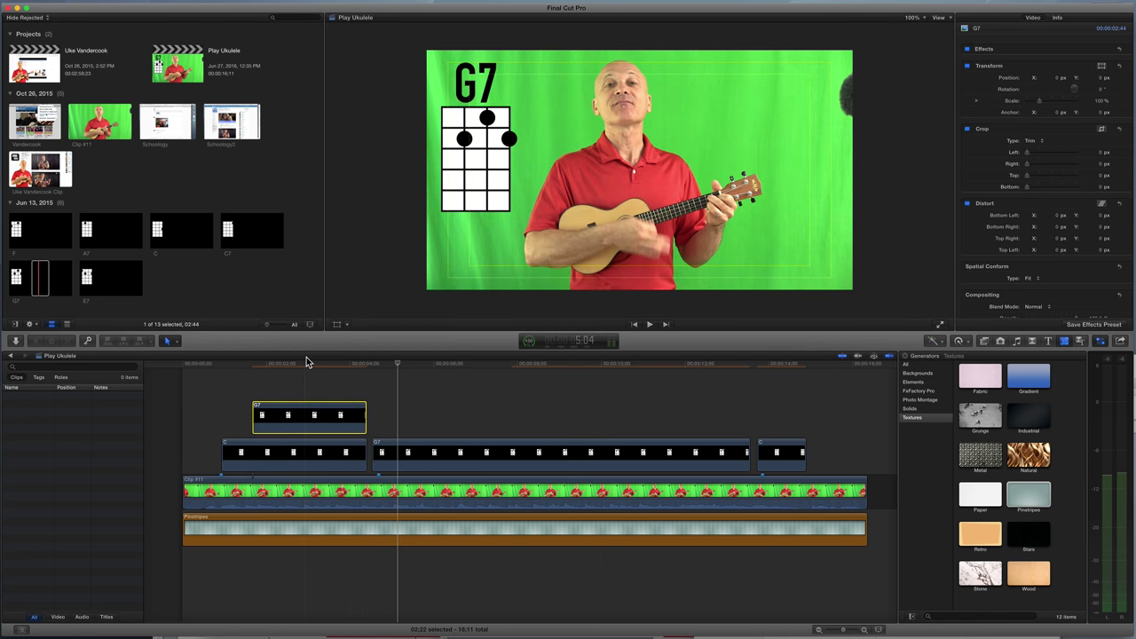
pyautogui.click(307, 364)
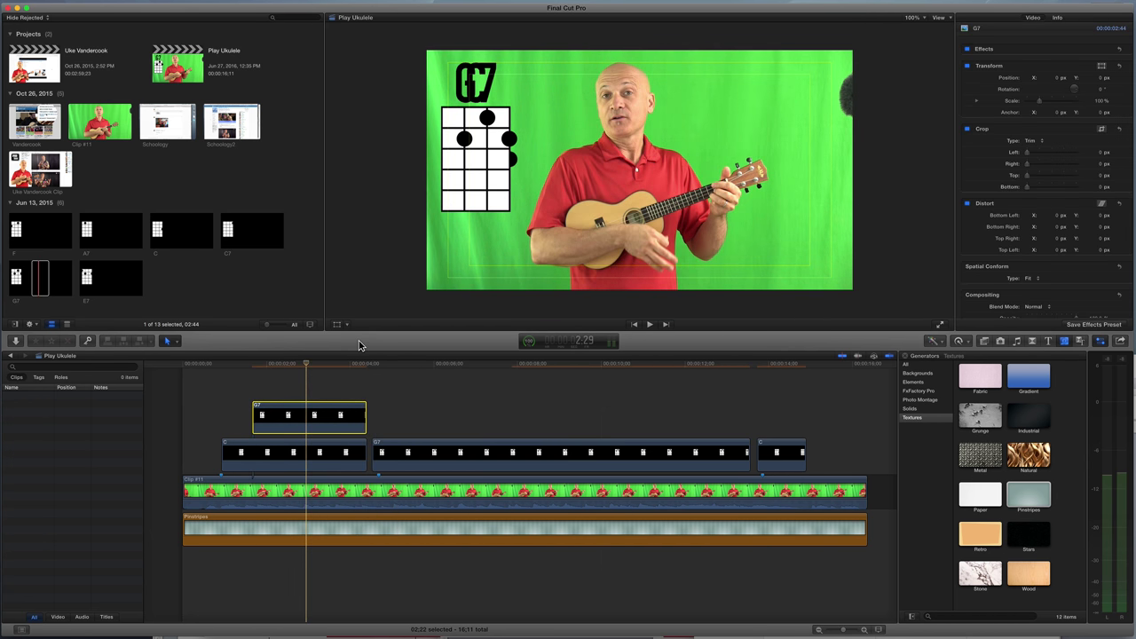
pyautogui.click(338, 324)
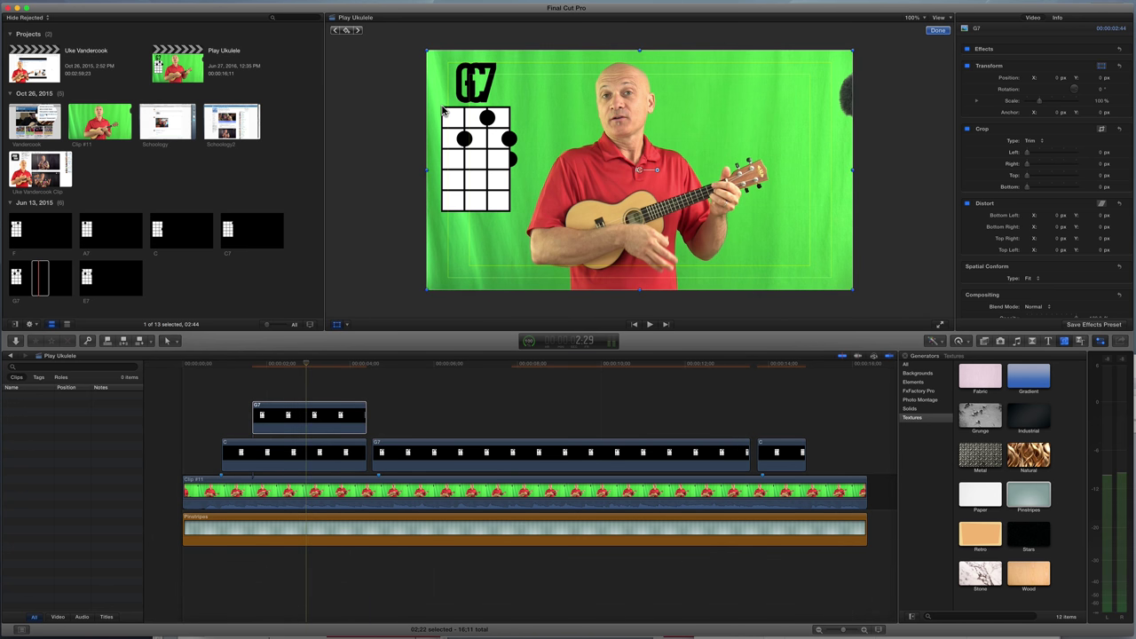
pyautogui.moveTo(423, 47); pyautogui.dragTo(461, 254)
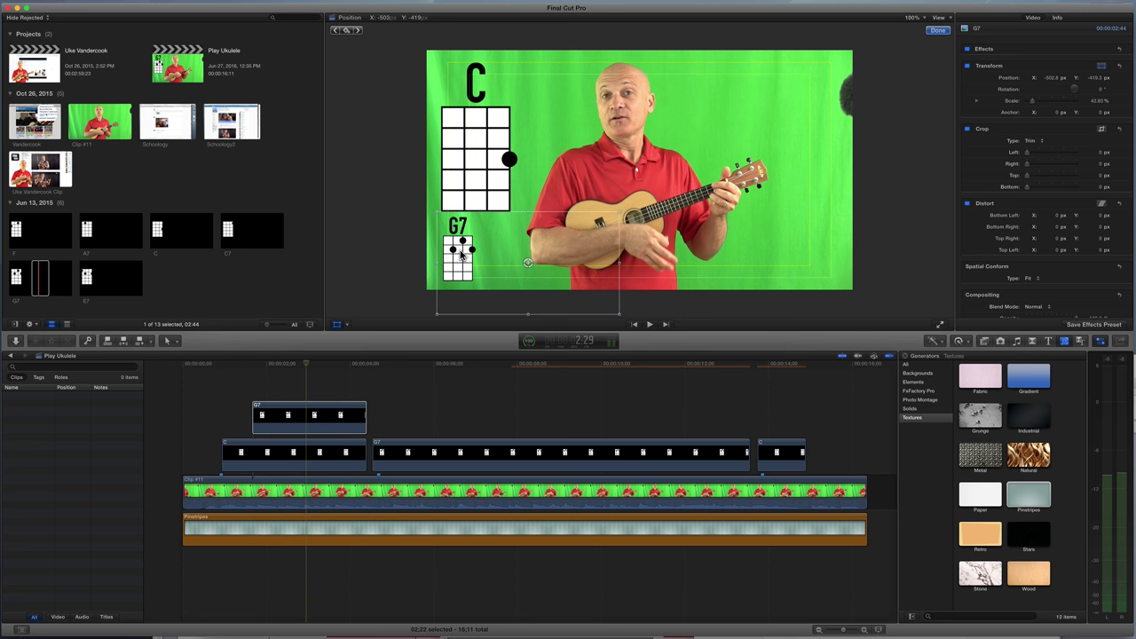
pyautogui.moveTo(460, 254); pyautogui.dragTo(550, 101)
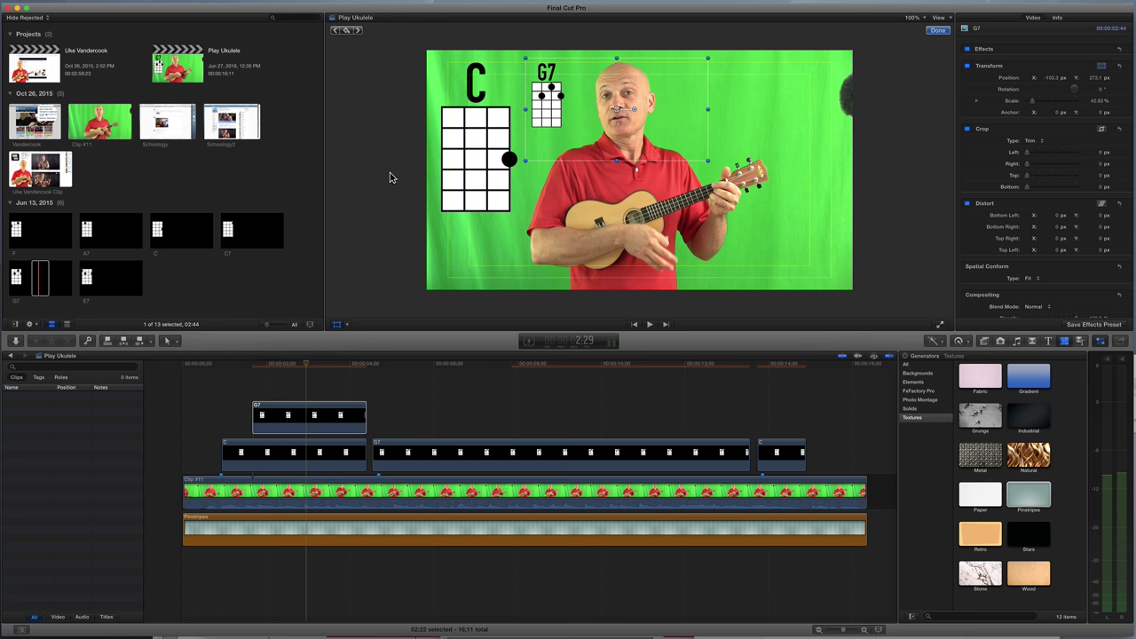
pyautogui.click(321, 452)
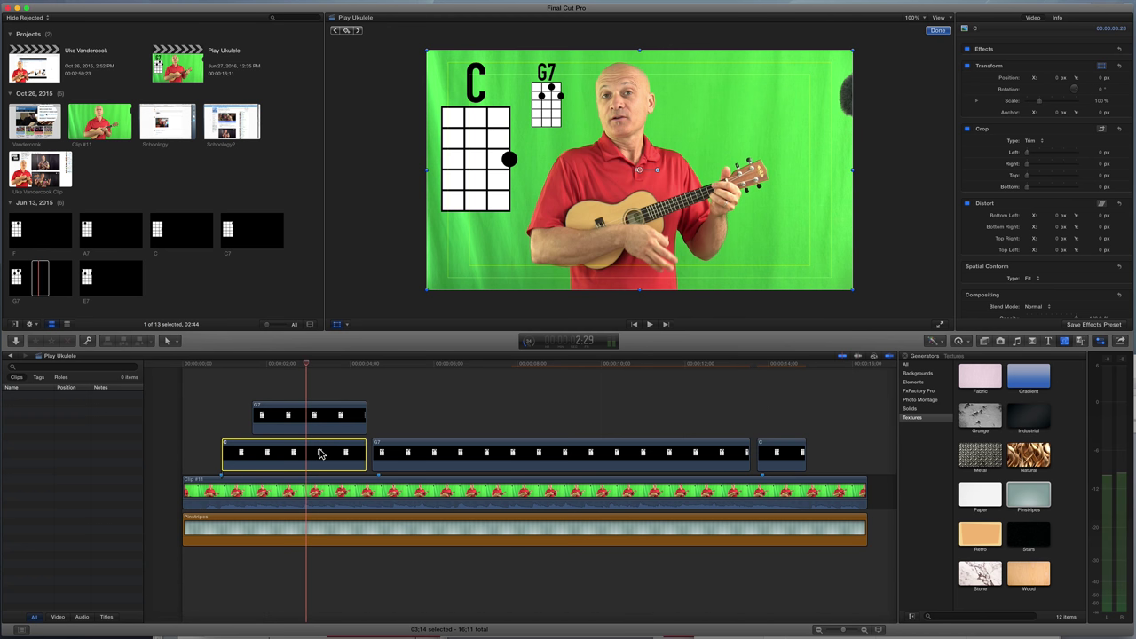
pyautogui.moveTo(321, 452); pyautogui.dragTo(748, 425)
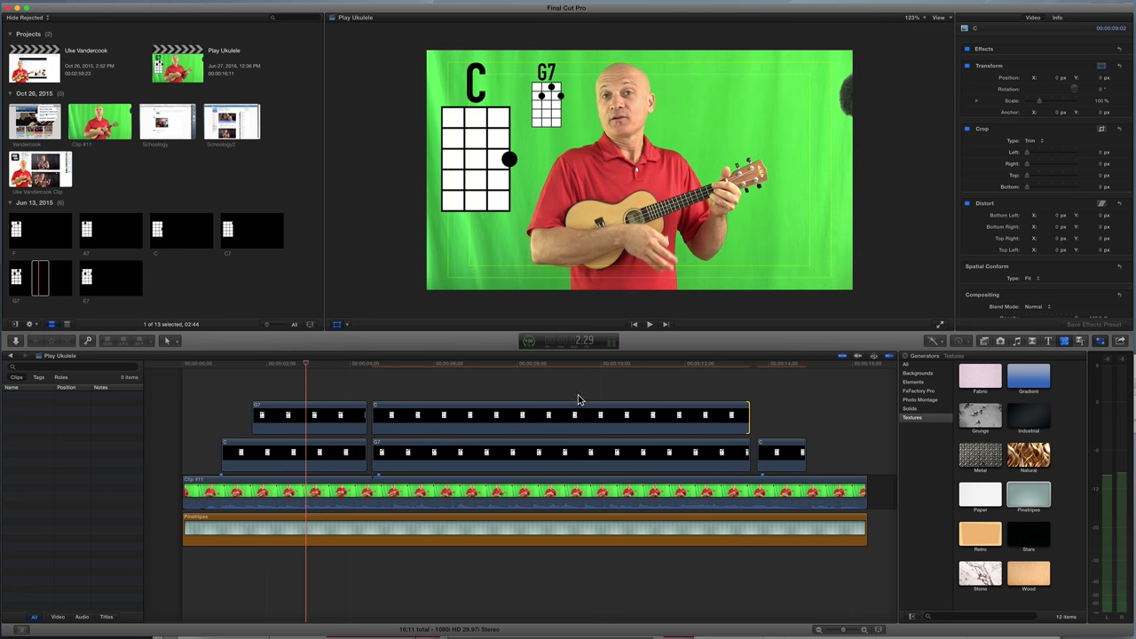
# - Copy the small G7 preview clip at around 6 seconds
pyautogui.click(443, 367)
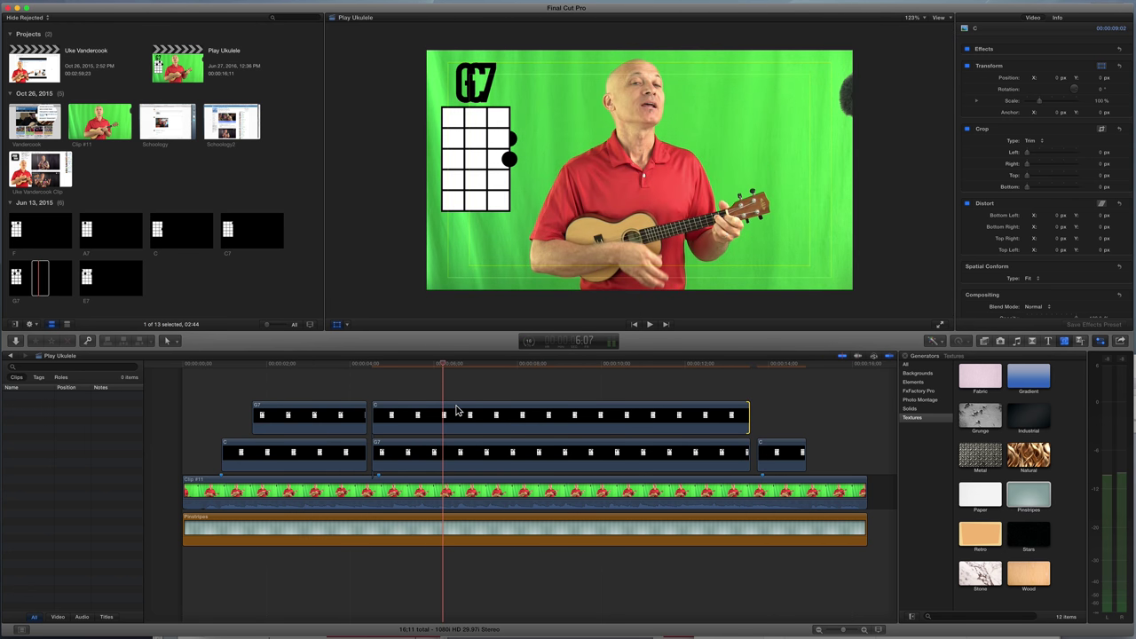
pyautogui.click(328, 418)
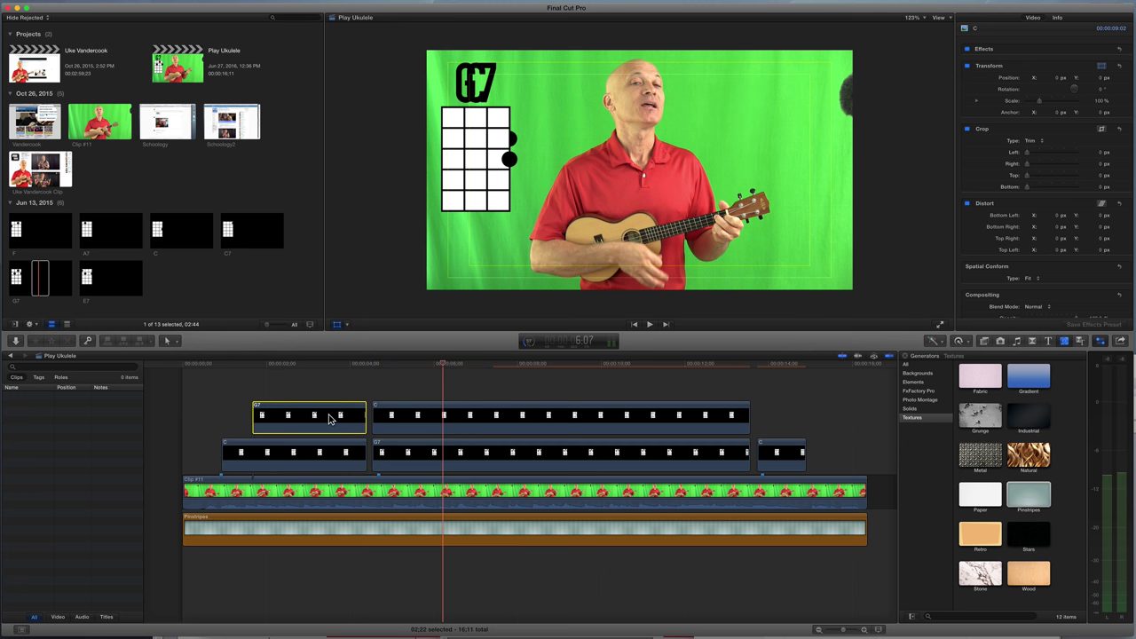
pyautogui.click(334, 367)
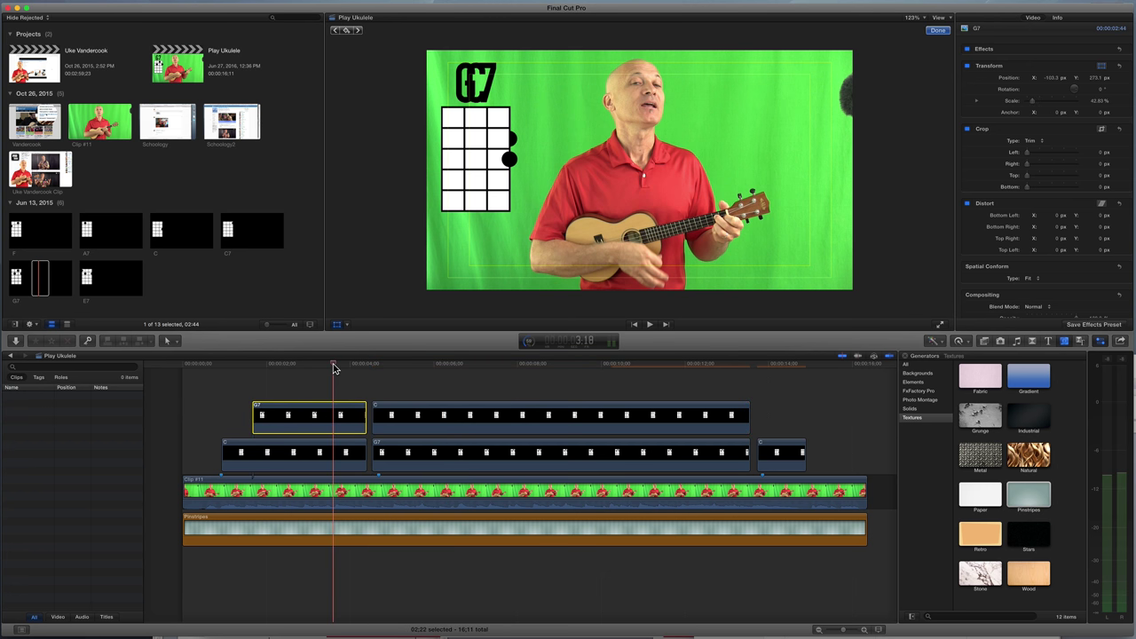
pyautogui.click(338, 324)
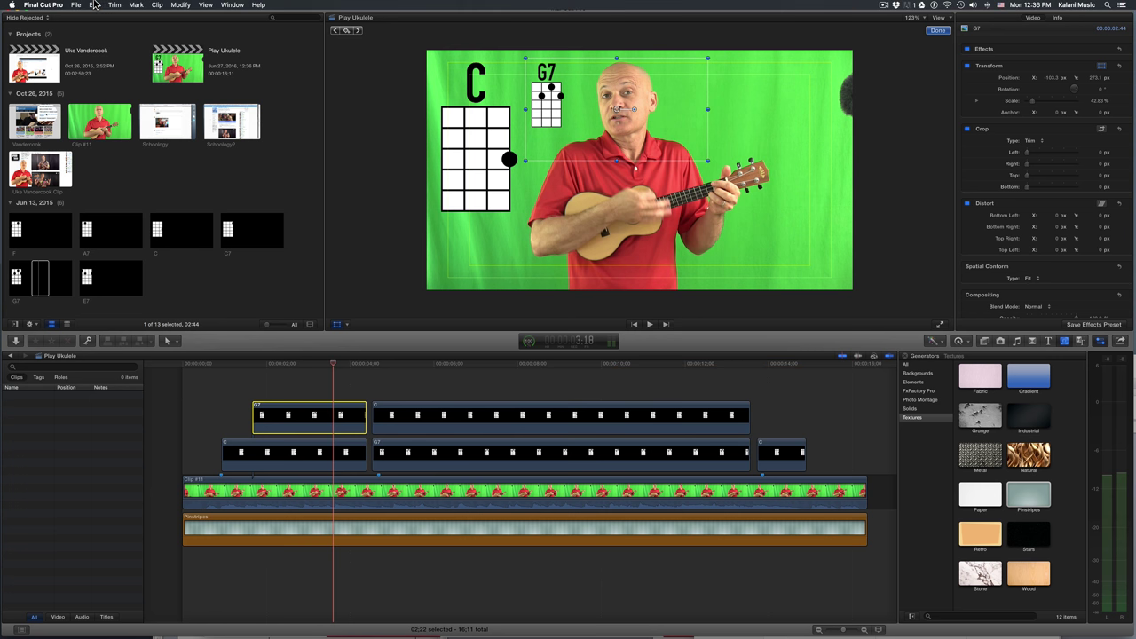
pyautogui.click(93, 5)
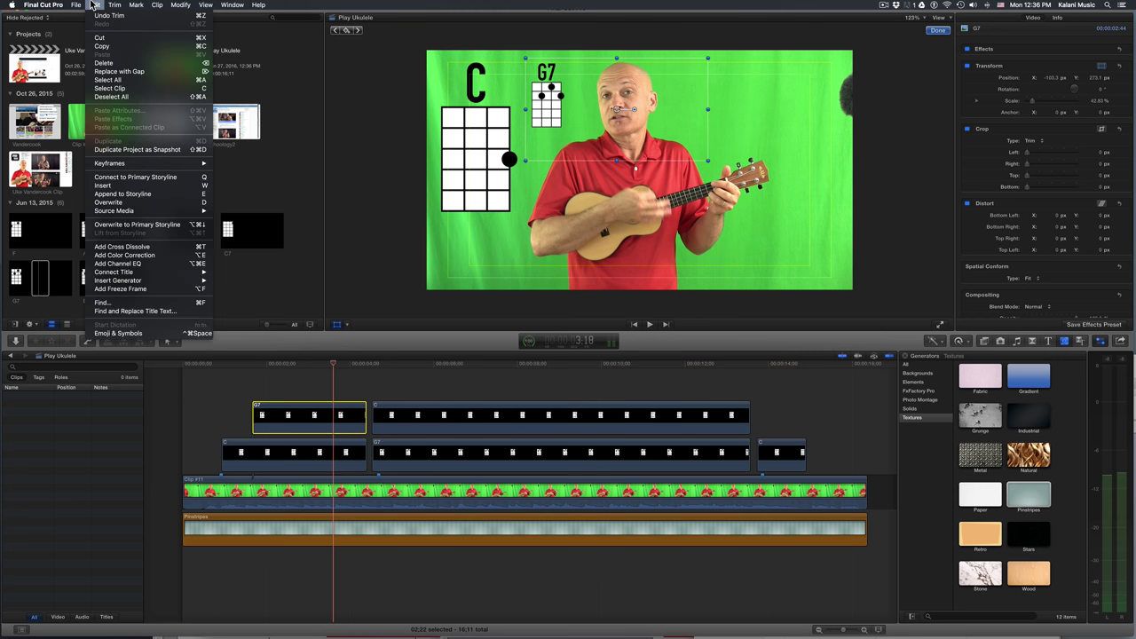
pyautogui.click(101, 47)
# - Paste the G7 preview's Transform attributes onto the upper C clip, shrinking it to 42.63%
pyautogui.click(432, 412)
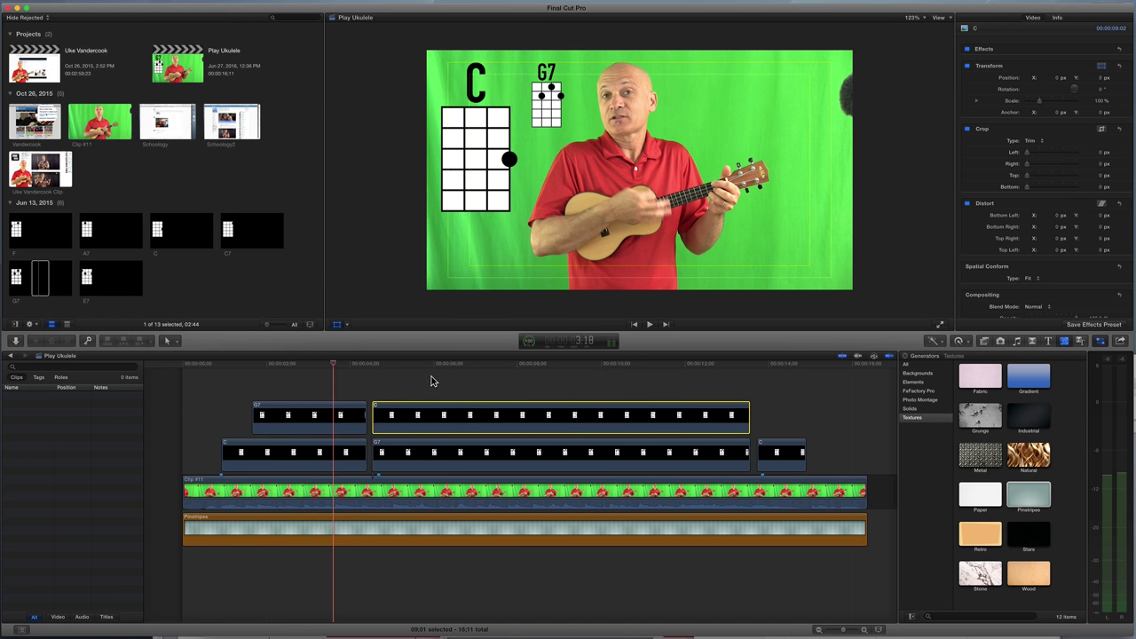
pyautogui.click(433, 366)
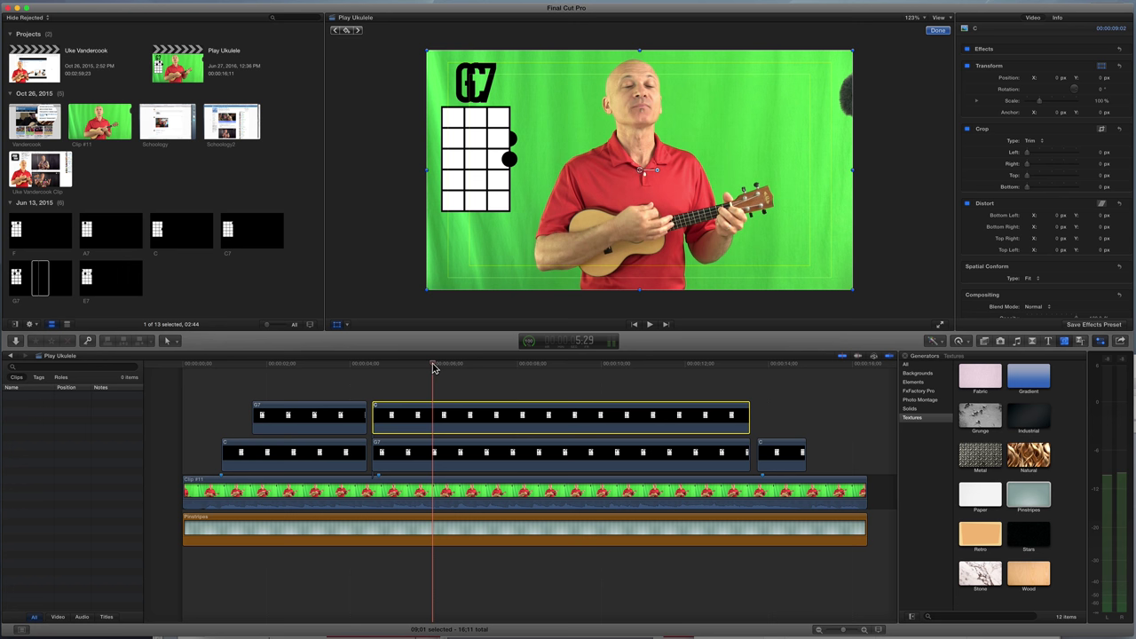
pyautogui.click(94, 6)
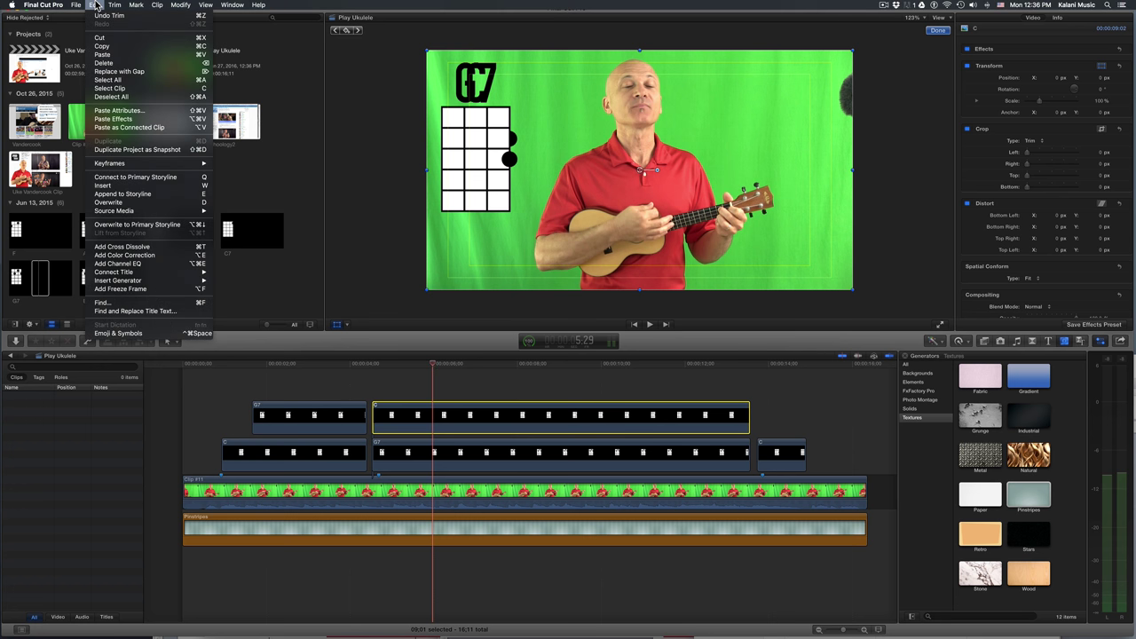
pyautogui.click(130, 113)
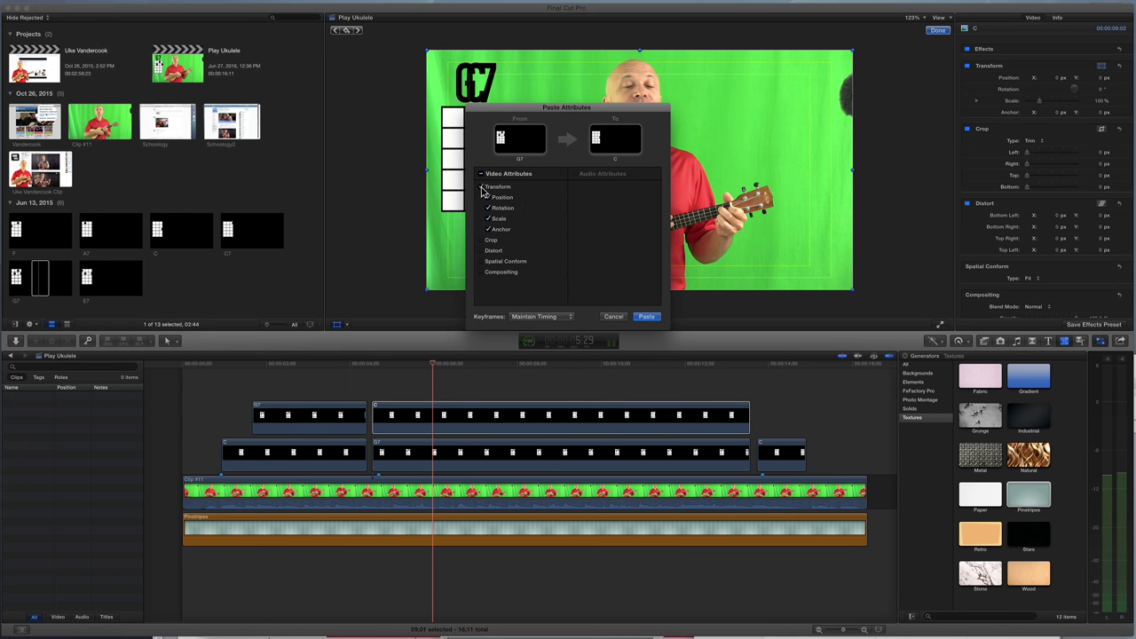
pyautogui.click(647, 316)
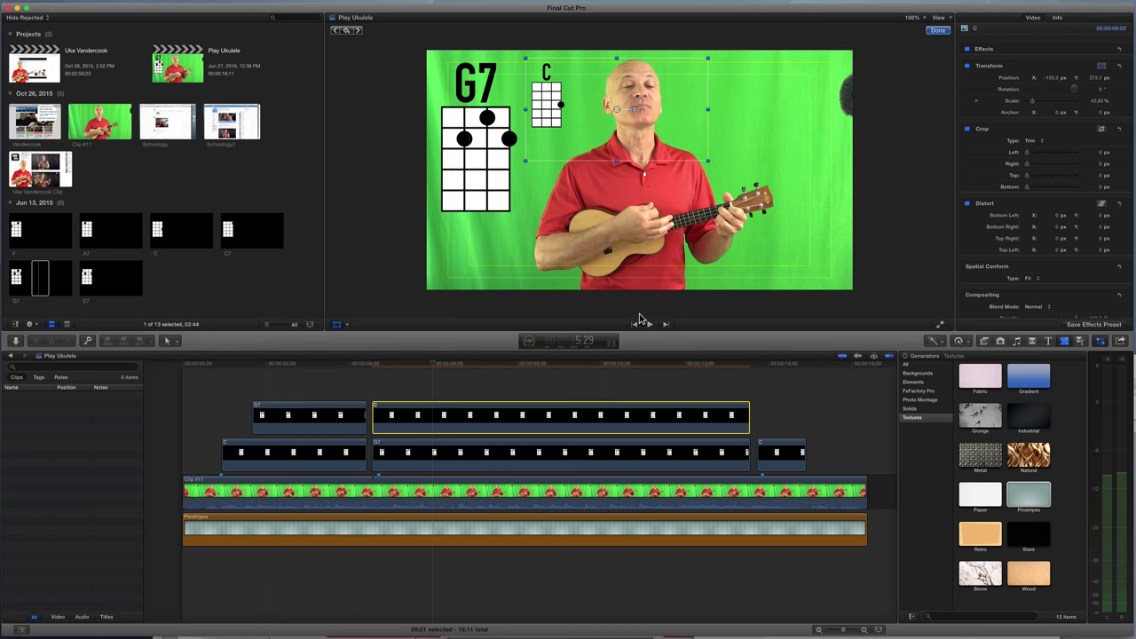
# - Turn off the on-screen transform controls and select the upper chord clips
pyautogui.click(463, 370)
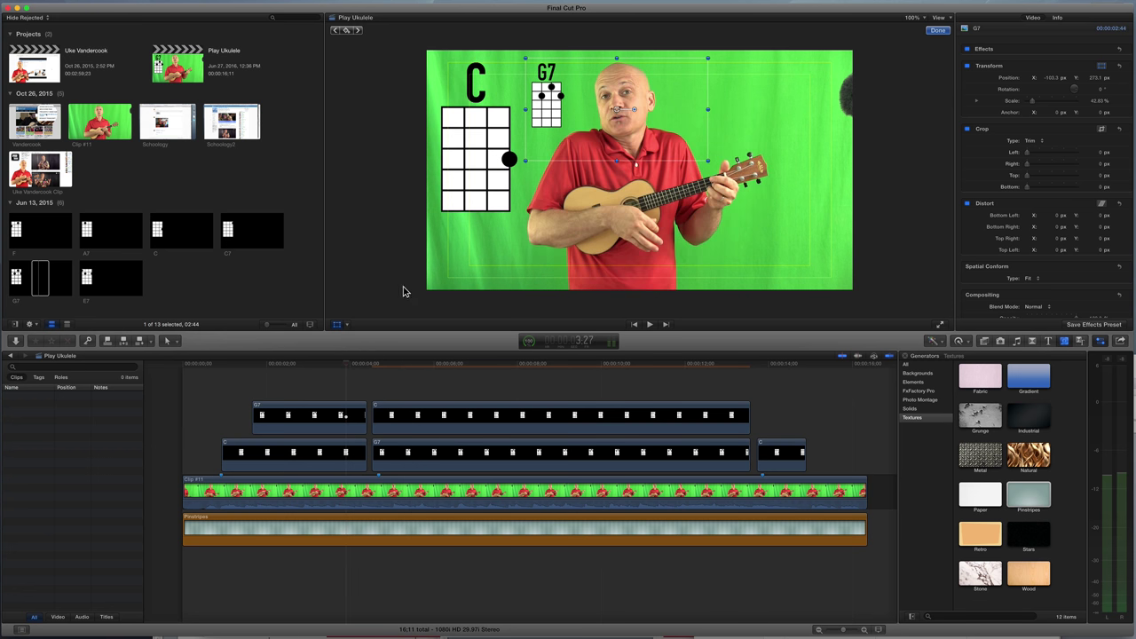
pyautogui.click(337, 327)
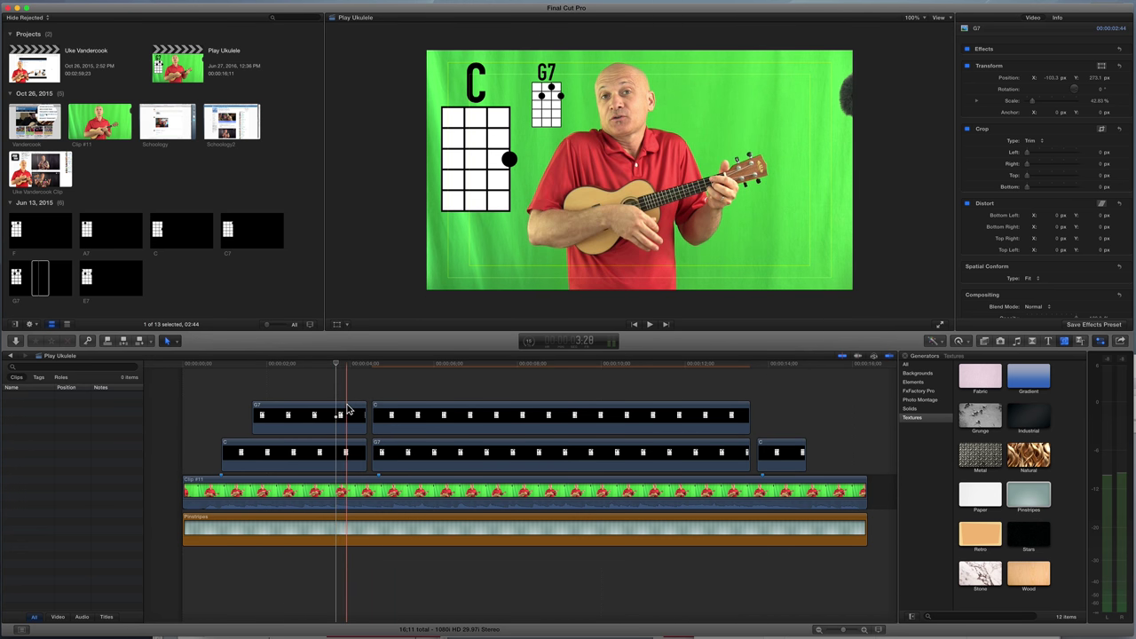
pyautogui.click(348, 413)
pyautogui.click(388, 414)
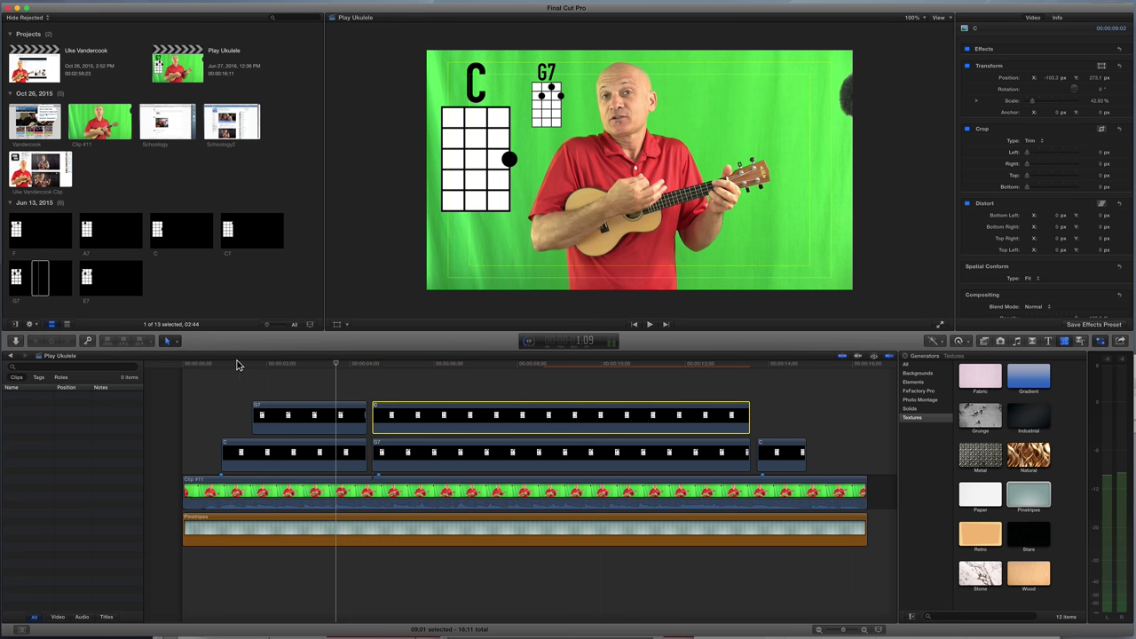
# - Extend the G7 preview's left edge to start earlier, then play back the chord overlays
pyautogui.moveTo(252, 415); pyautogui.dragTo(223, 415)
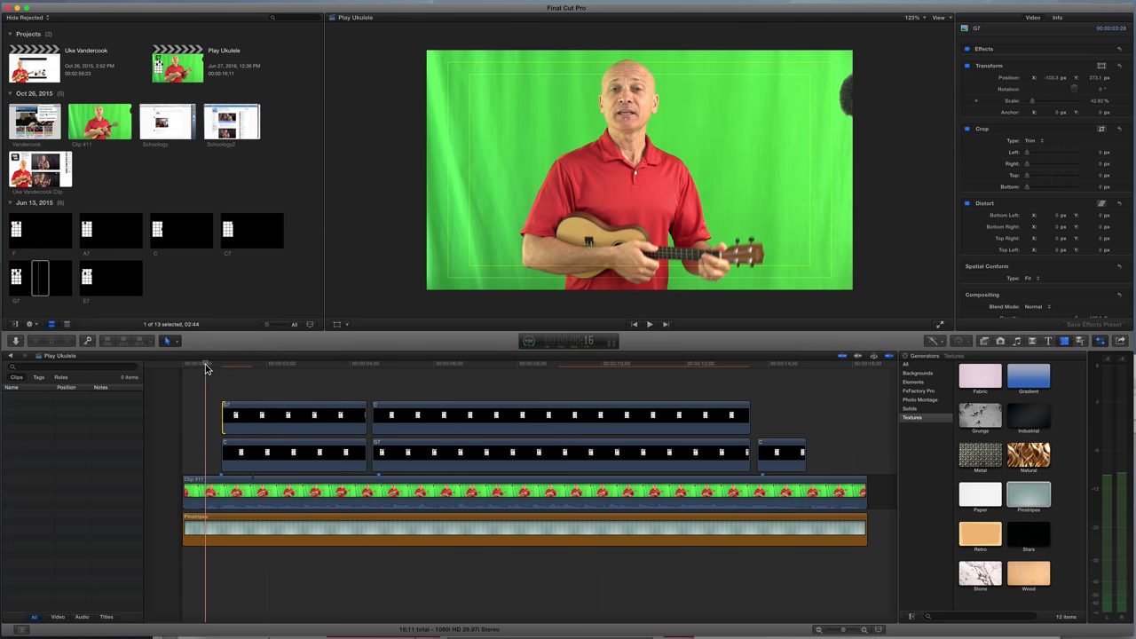
pyautogui.press('space')
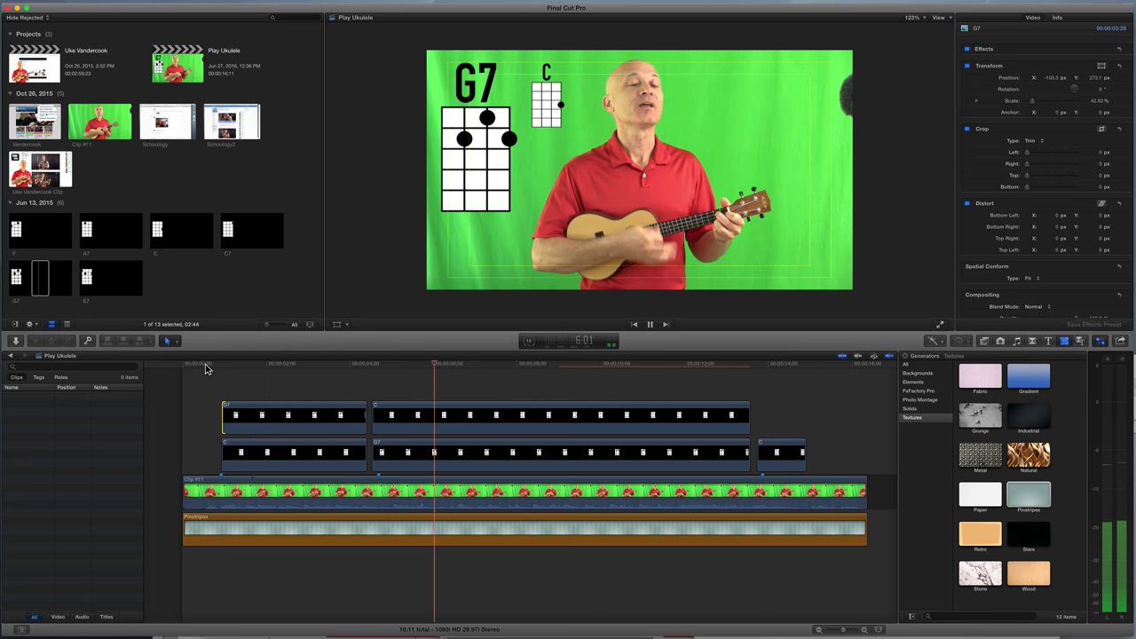
pyautogui.press('space')
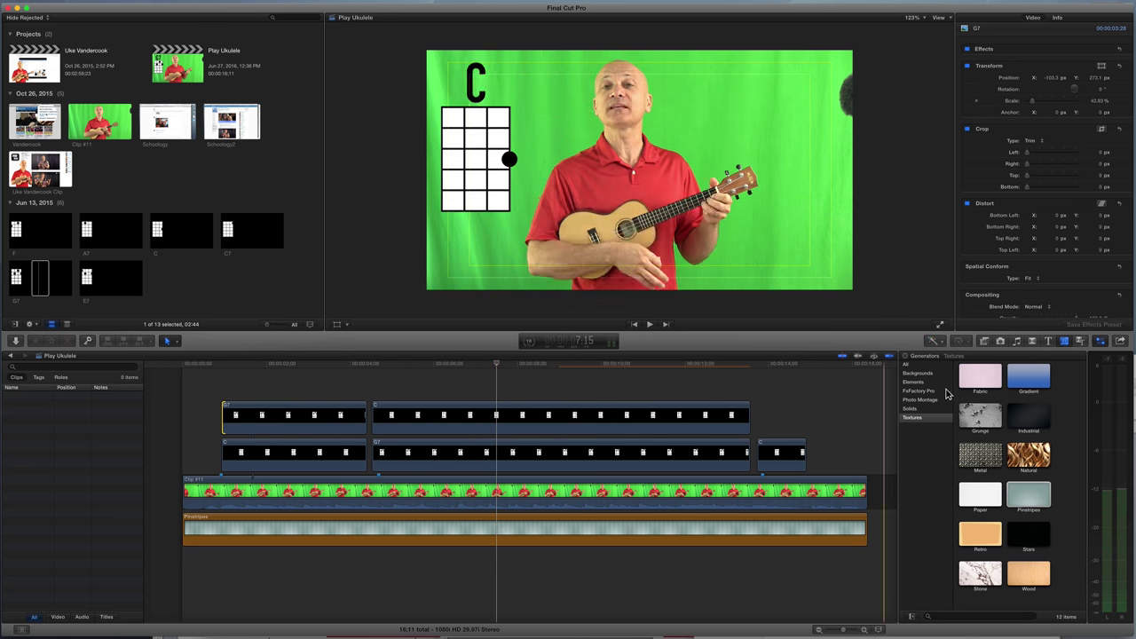
pyautogui.click(986, 343)
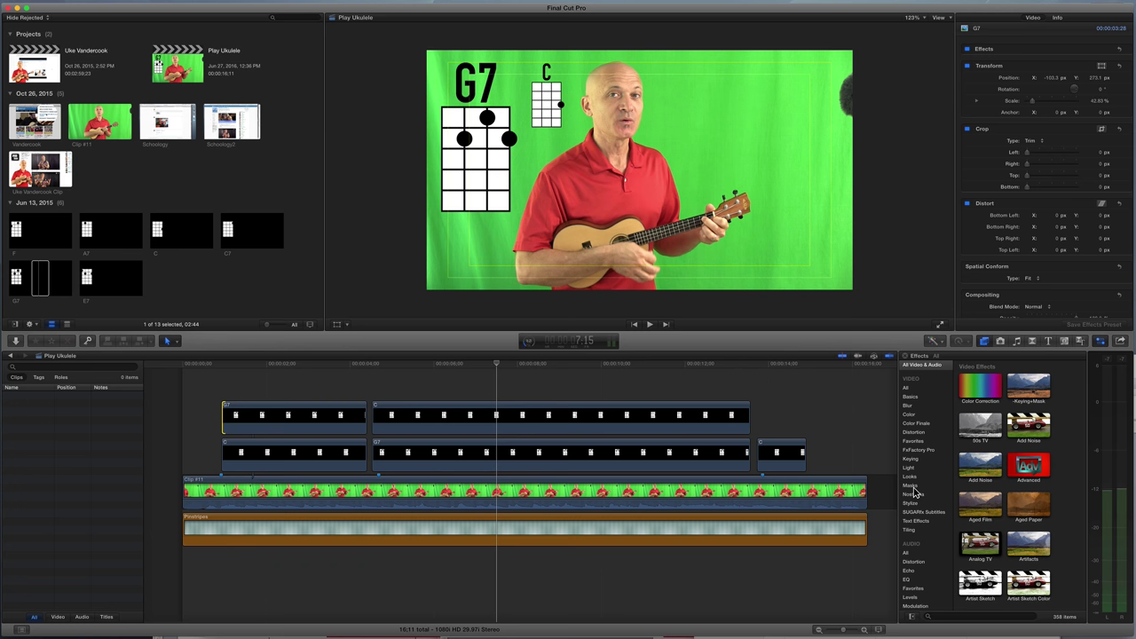
# - Drag Super Key from Basics onto the performer clip and preview later in the song
pyautogui.click(914, 459)
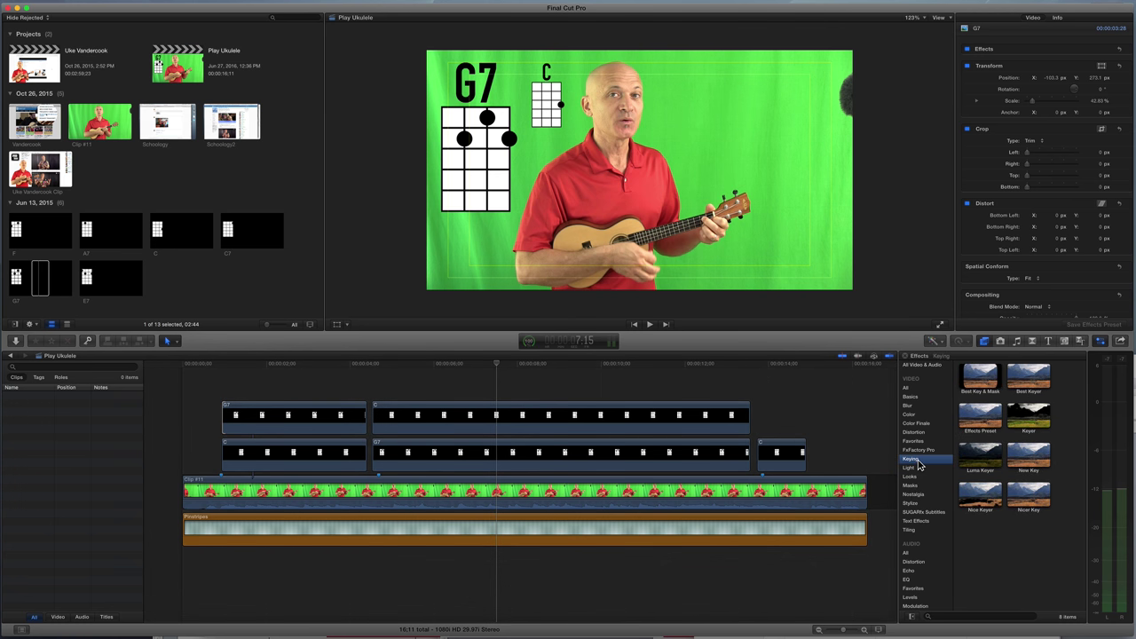
pyautogui.click(916, 395)
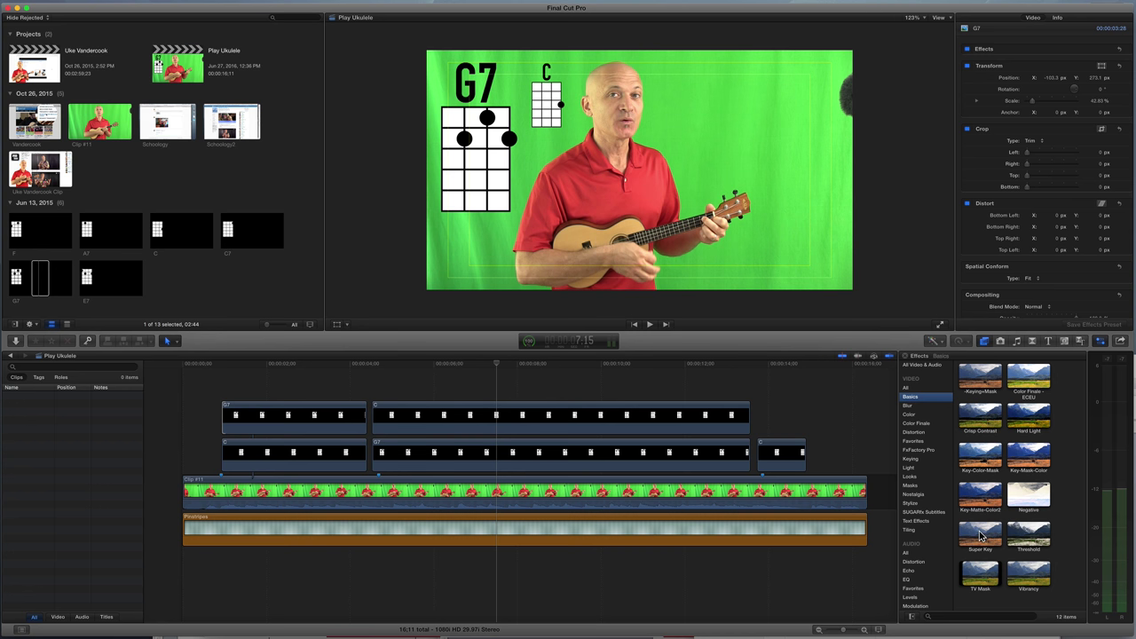
pyautogui.moveTo(980, 532); pyautogui.dragTo(811, 508)
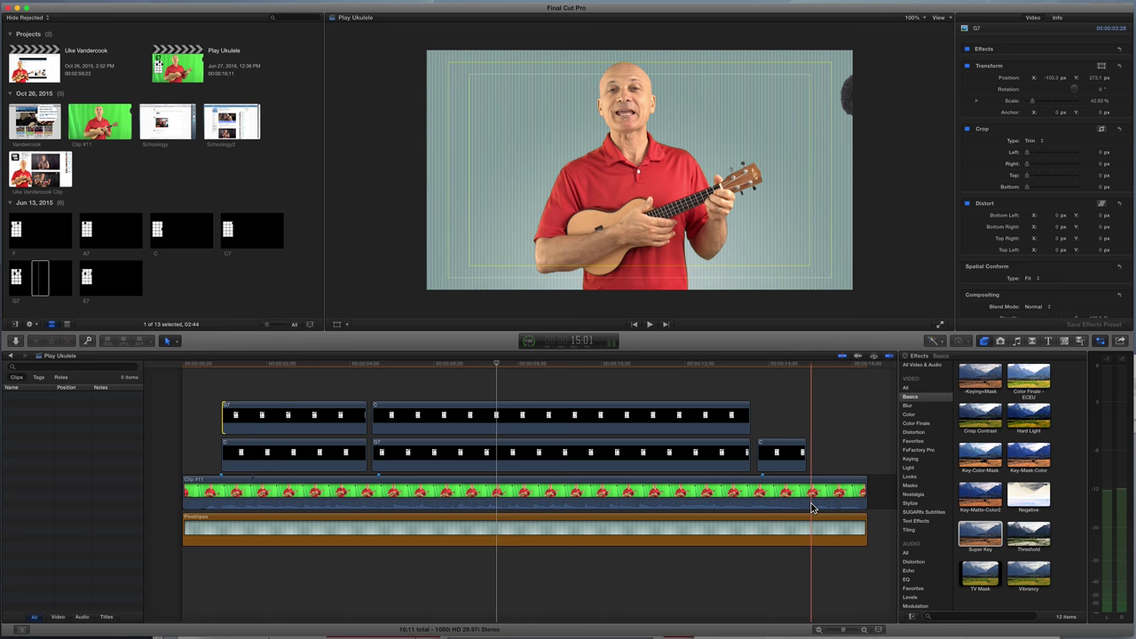
pyautogui.click(646, 367)
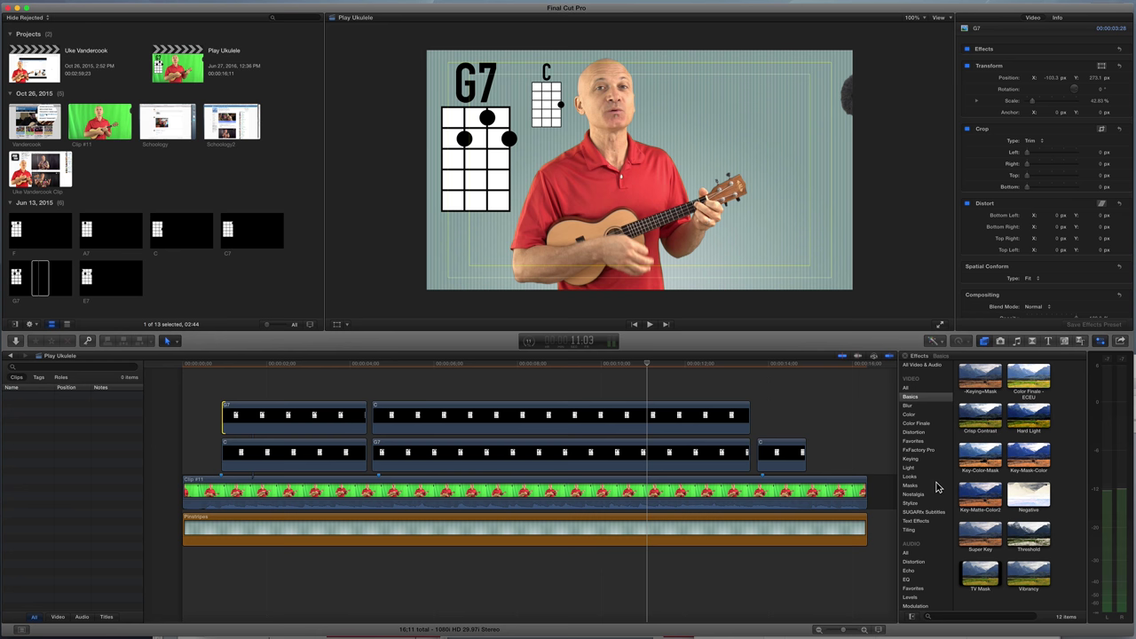
# - Apply the Wave Arts FinalPlug 5 audio effect to the performer clip
pyautogui.scroll(-4, 931, 484)
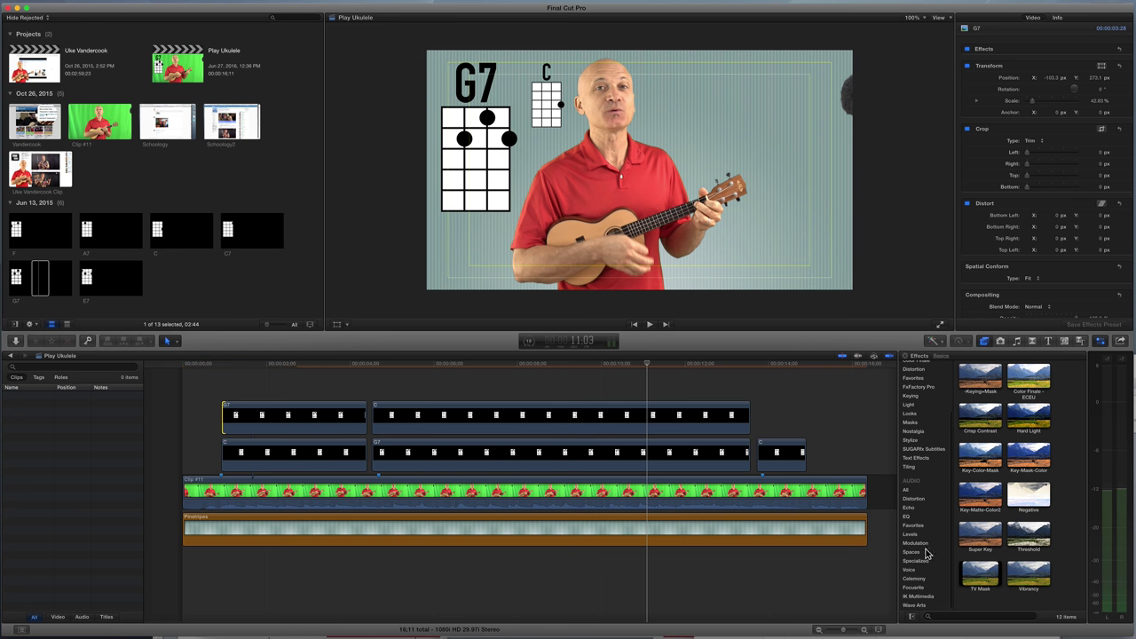
pyautogui.click(926, 607)
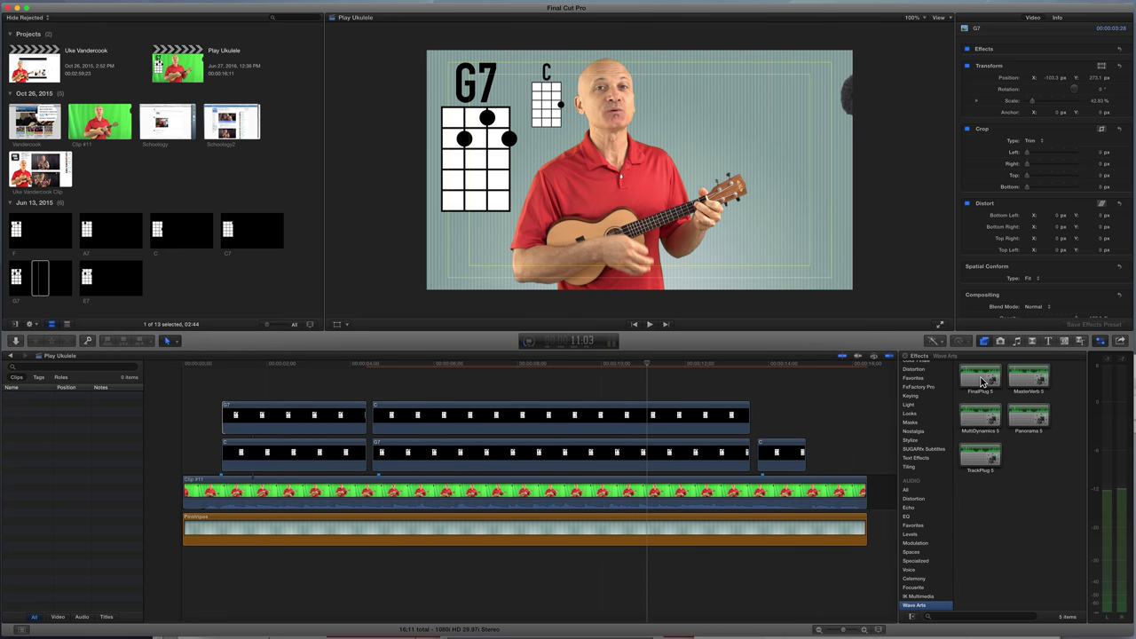
pyautogui.moveTo(980, 379); pyautogui.dragTo(816, 494)
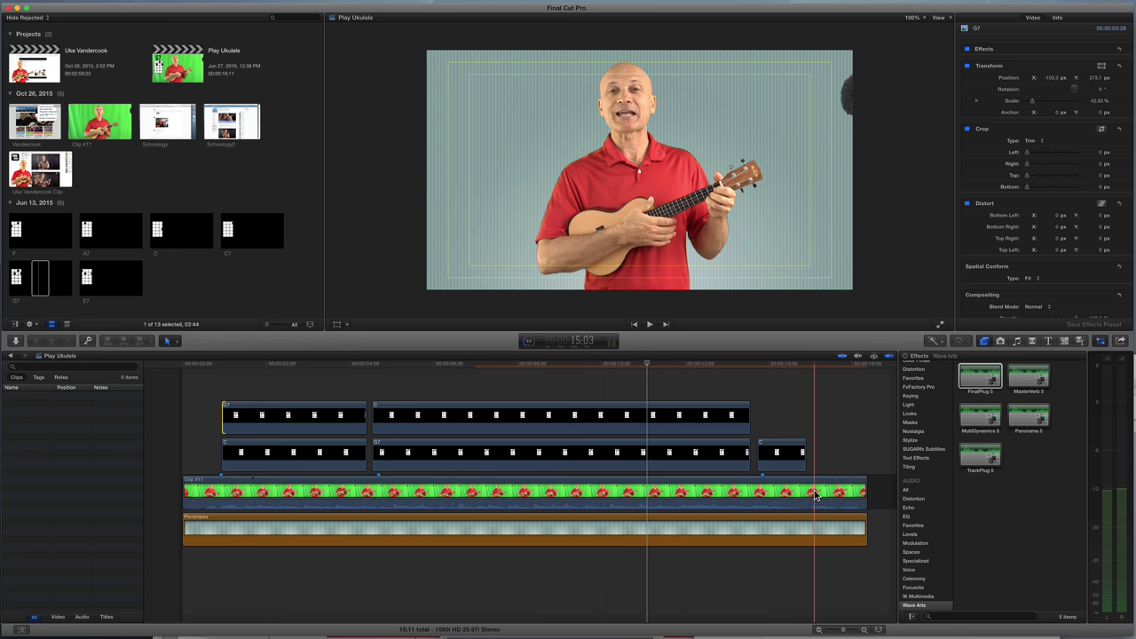
pyautogui.click(759, 370)
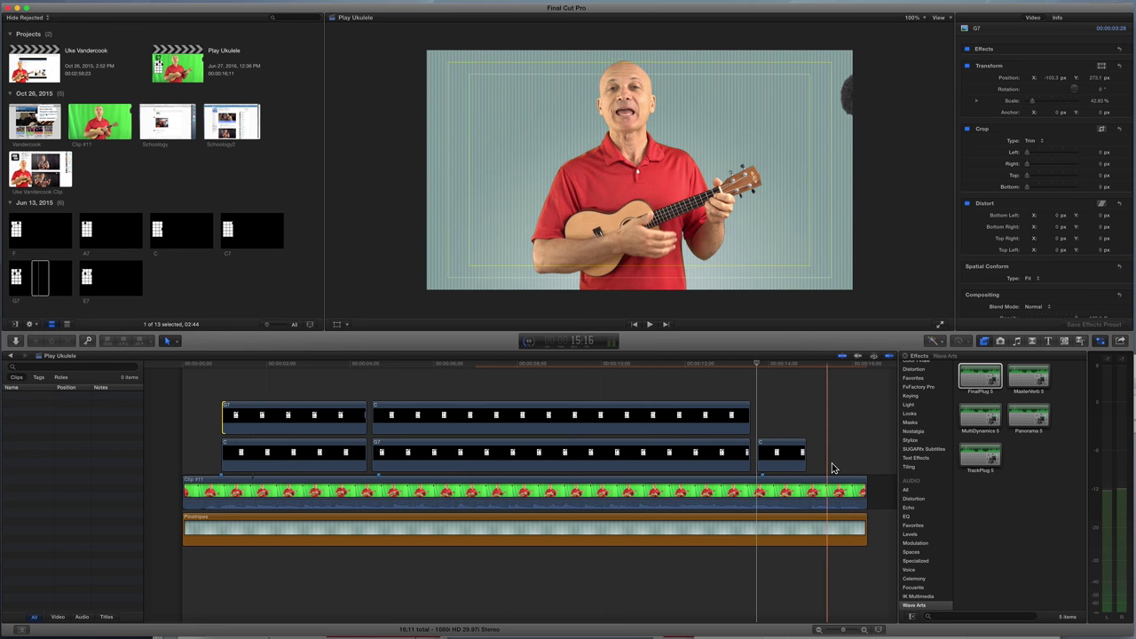
# - Set FinalPlug 5 to the Factory CD Mastering preset in the Audio inspector
pyautogui.click(837, 483)
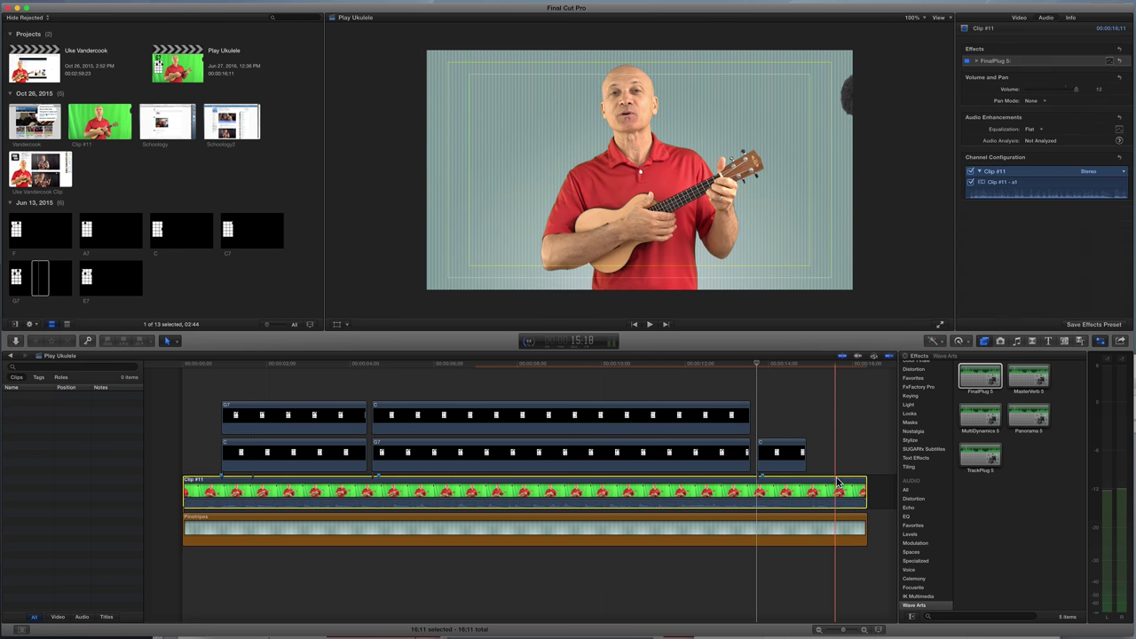
pyautogui.click(1045, 18)
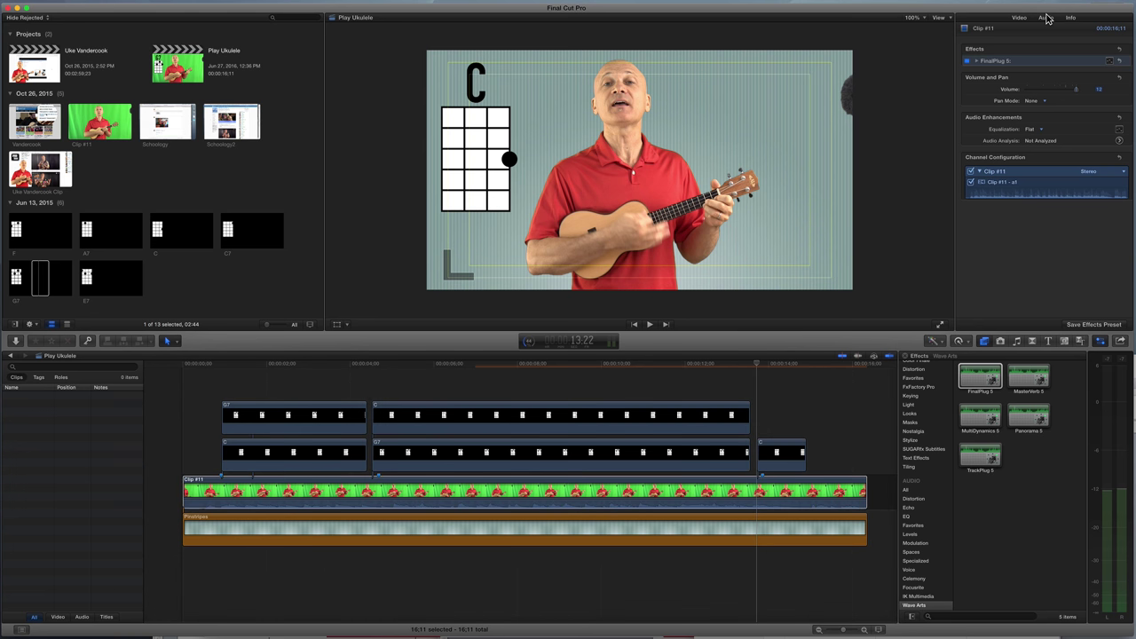
pyautogui.click(1110, 60)
pyautogui.click(289, 18)
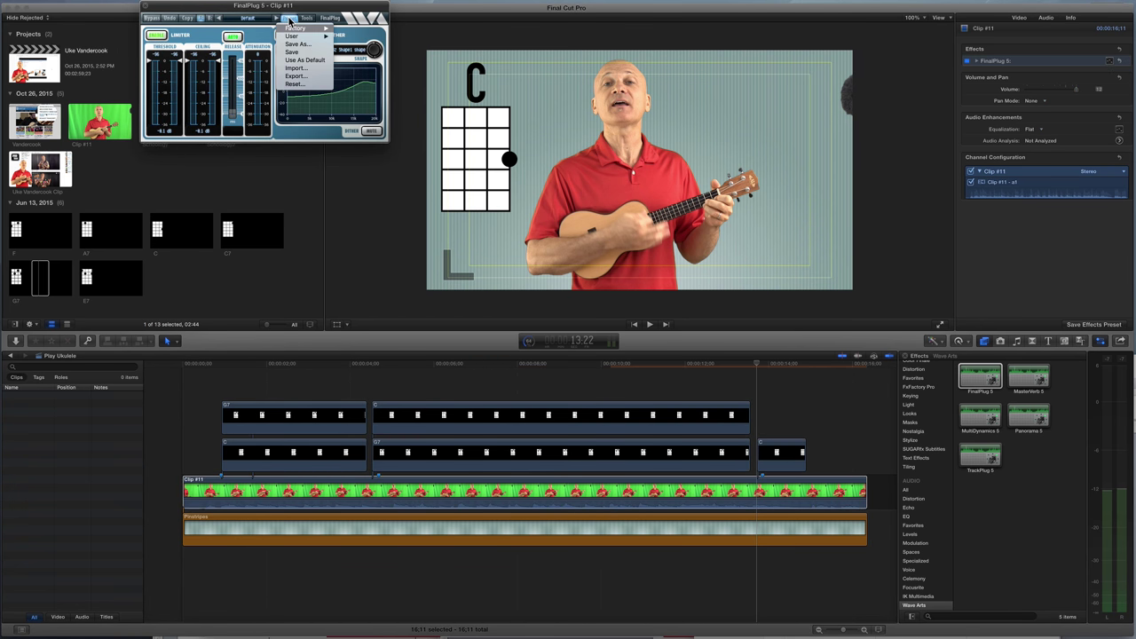
pyautogui.moveTo(290, 30)
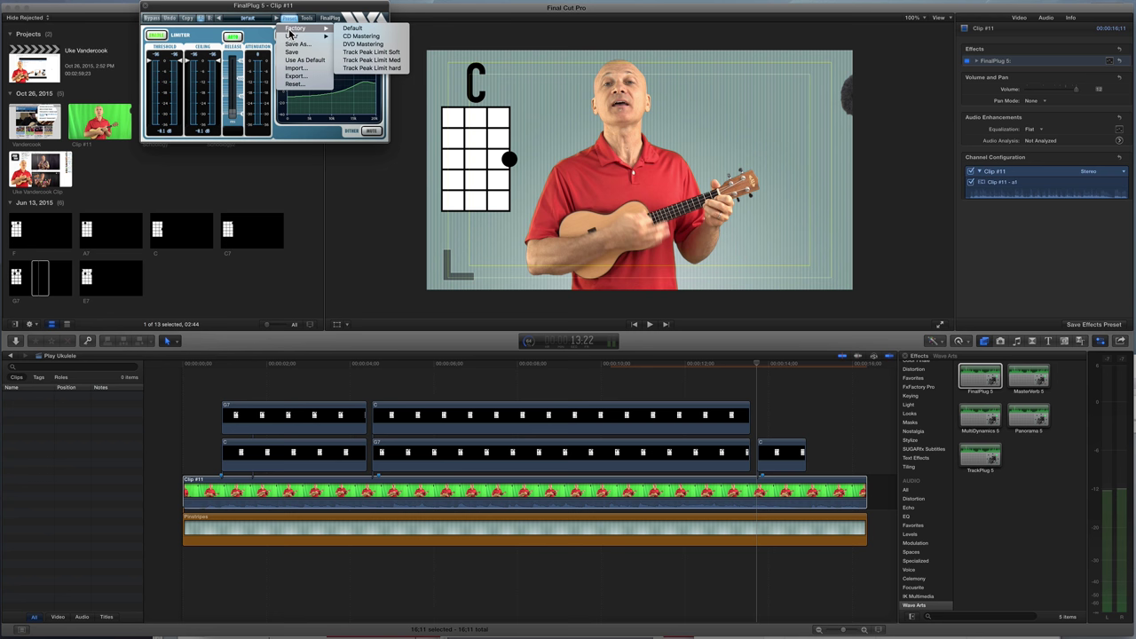
pyautogui.click(360, 35)
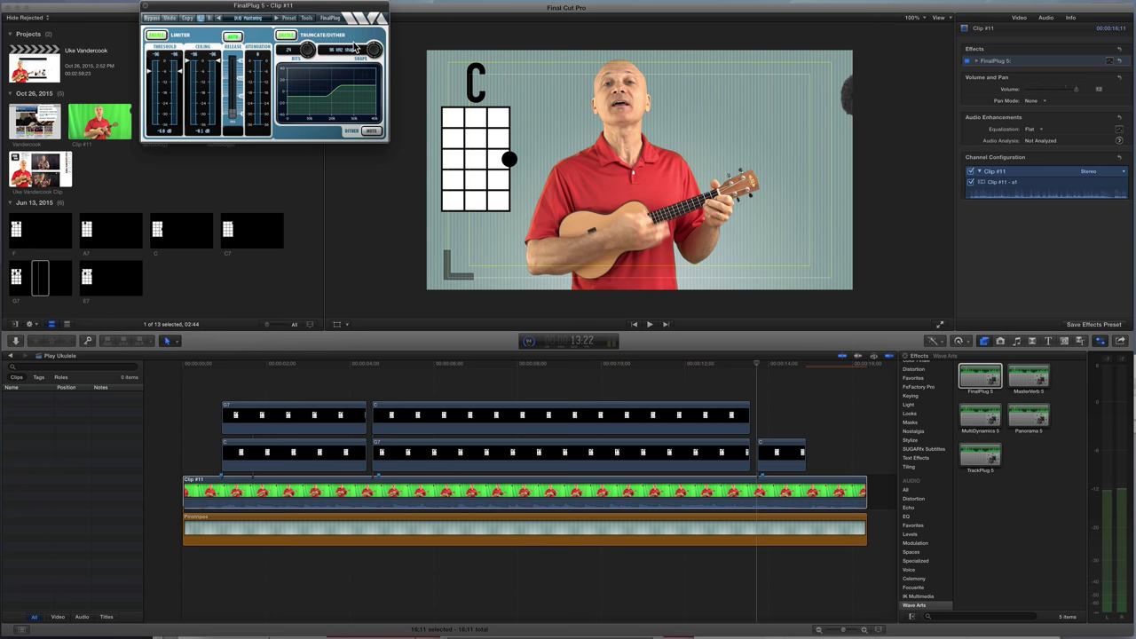
pyautogui.click(147, 7)
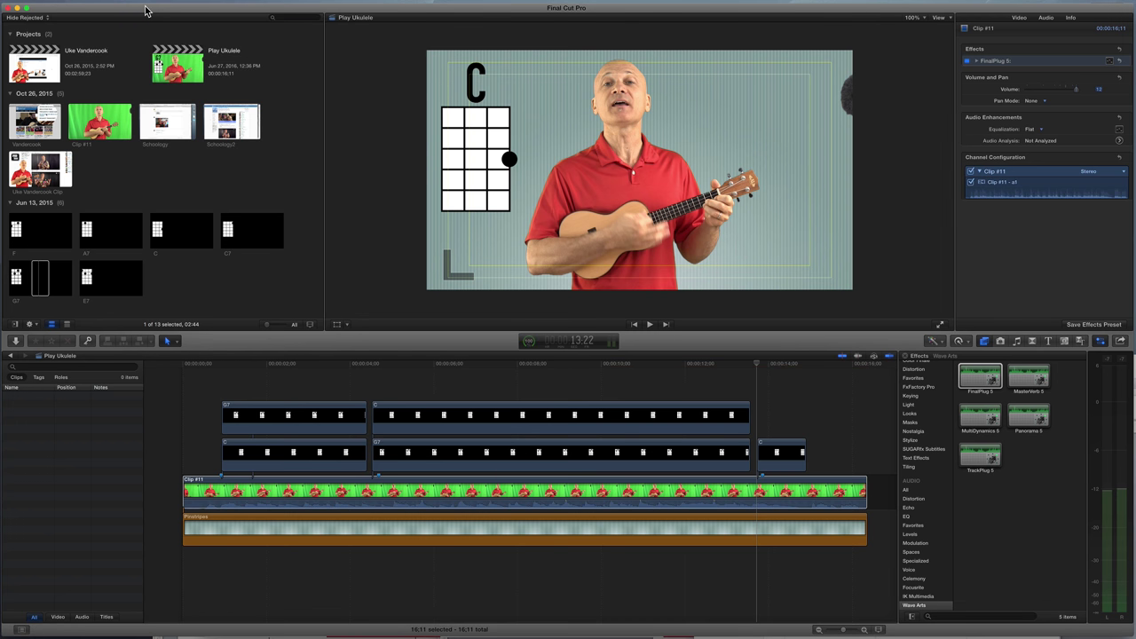
# - Extend the lower C chord clip's left edge so it starts earlier
pyautogui.click(199, 368)
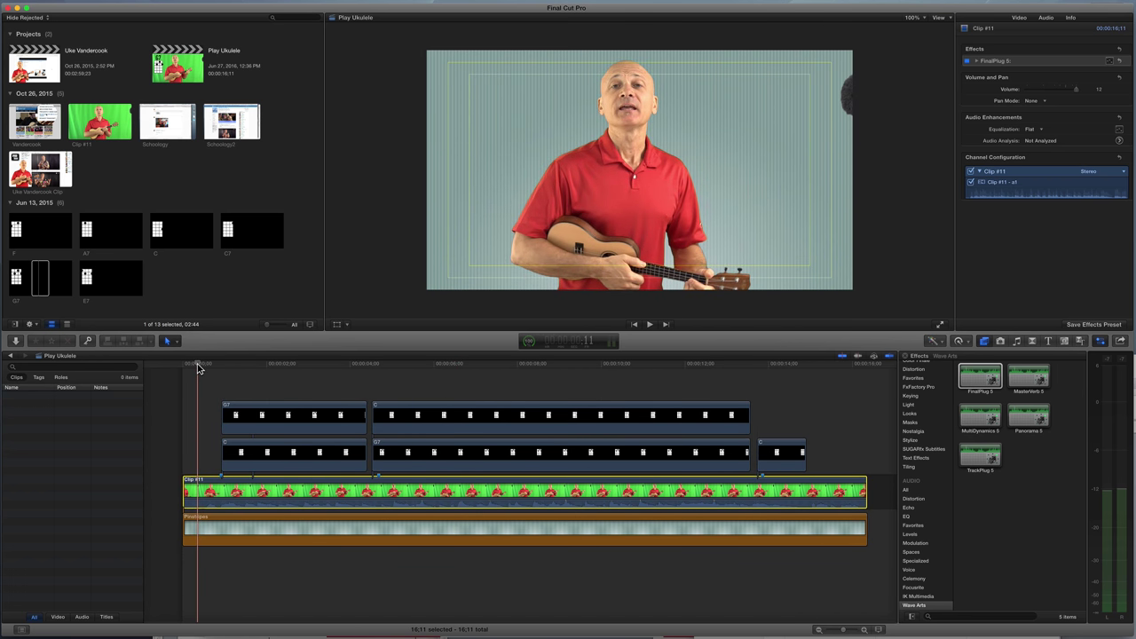
pyautogui.press('space')
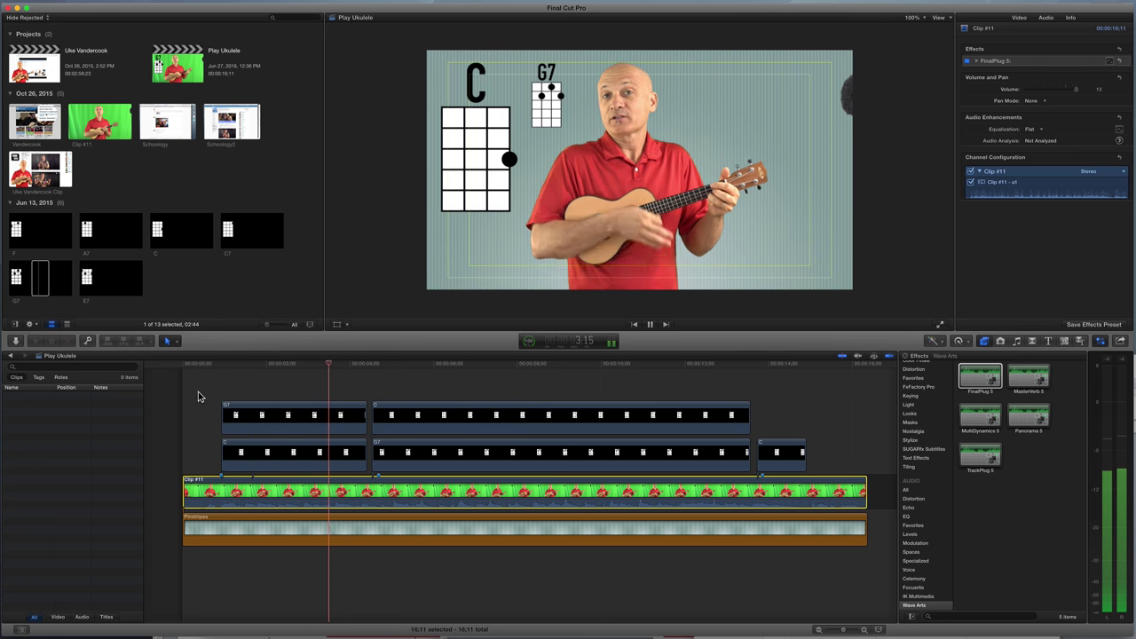
pyautogui.moveTo(222, 452); pyautogui.dragTo(200, 452)
# - Replay the project from the start and raise the performer clip's volume by 3 dB
pyautogui.click(185, 367)
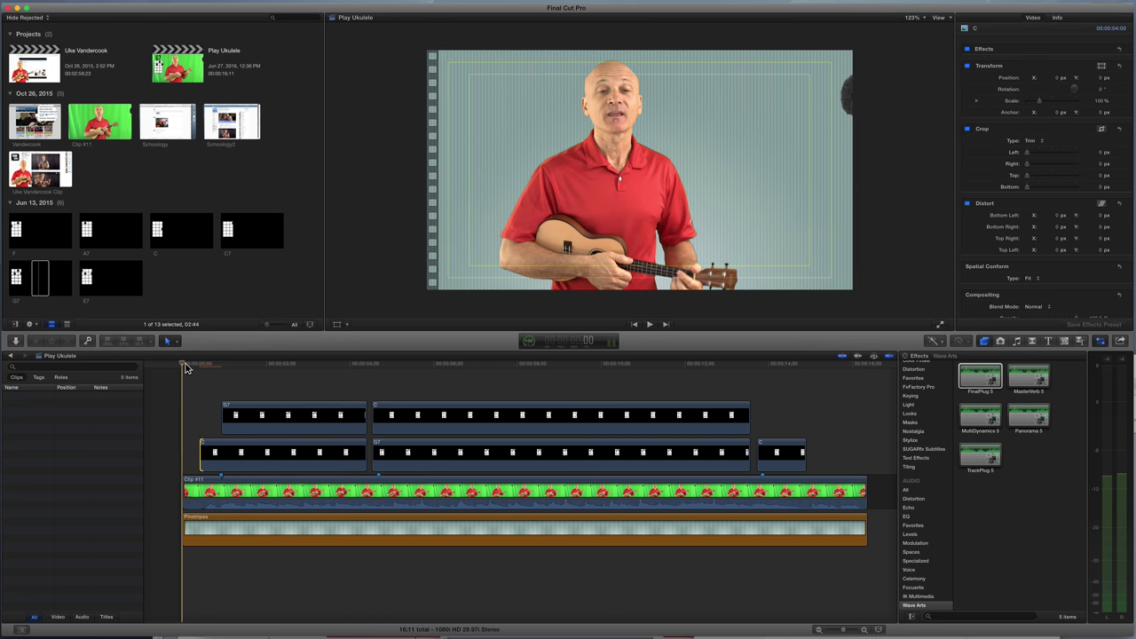
pyautogui.press('space')
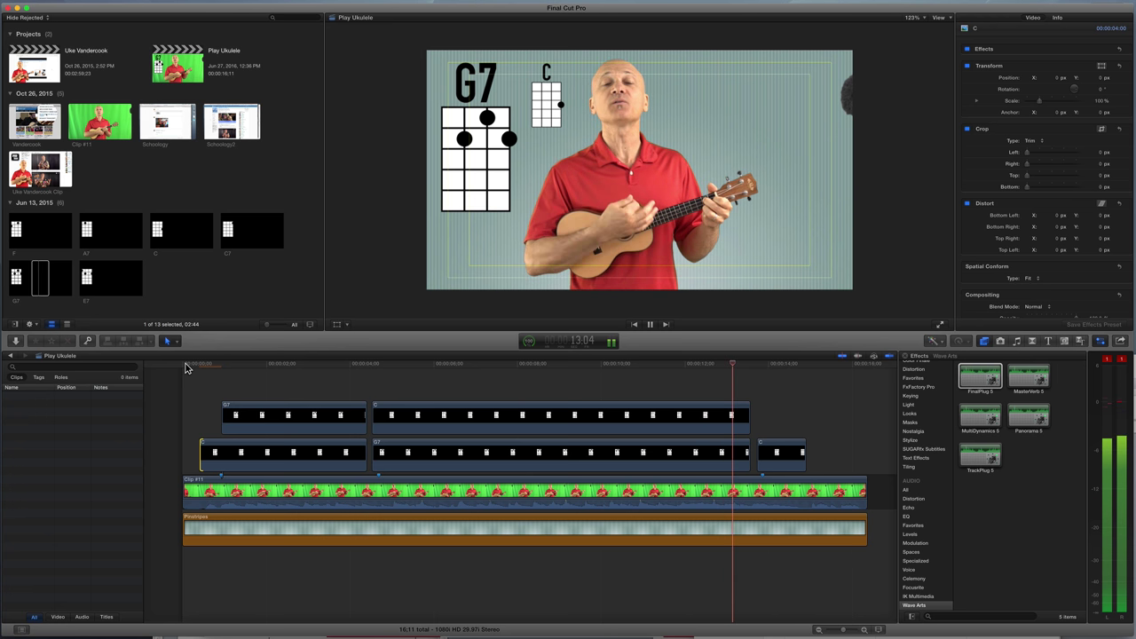
pyautogui.press('space')
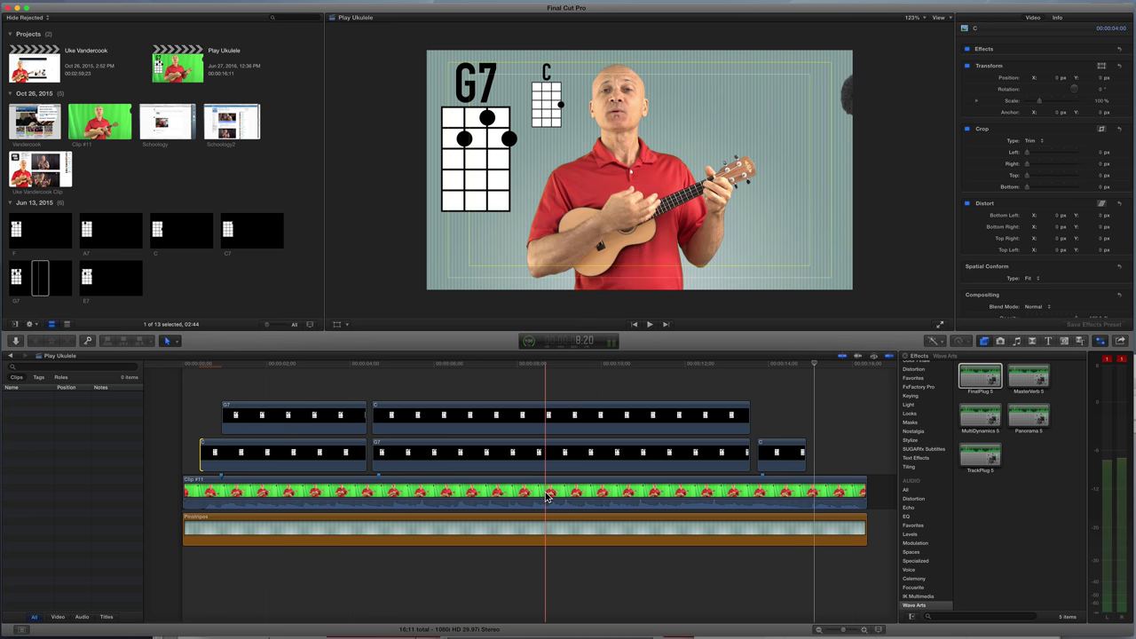
pyautogui.moveTo(547, 499); pyautogui.dragTo(545, 499)
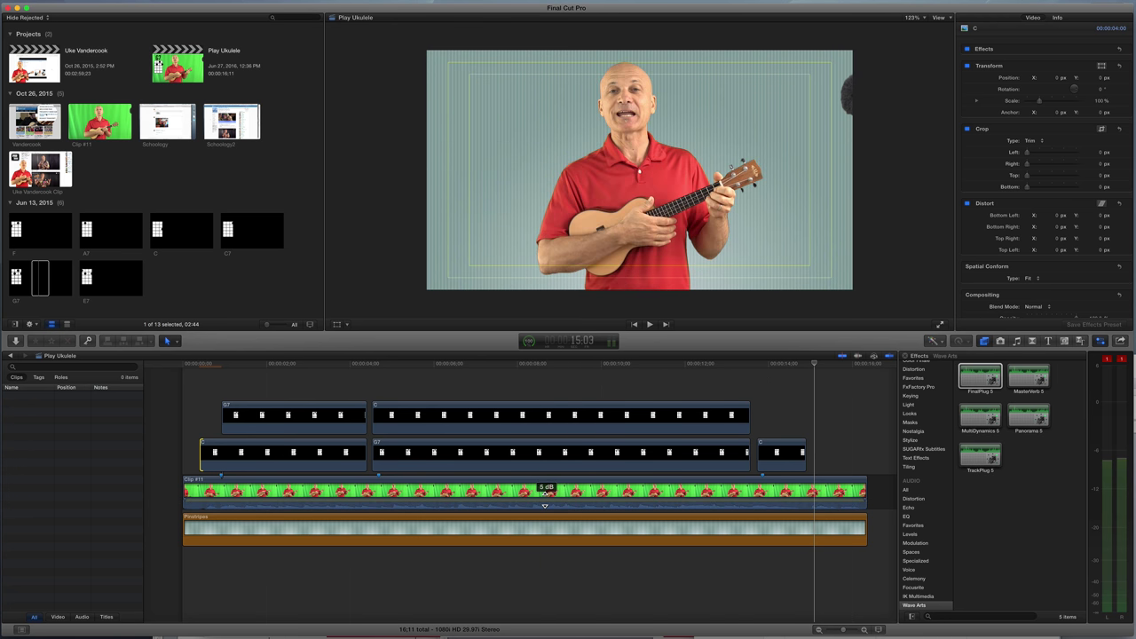
pyautogui.click(399, 385)
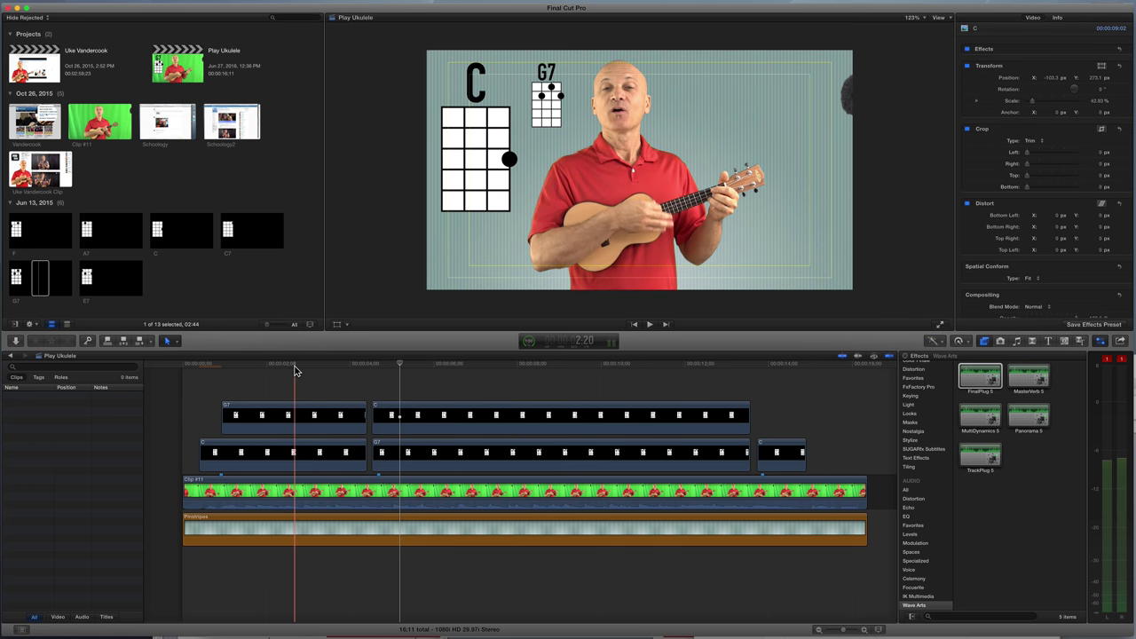
pyautogui.click(461, 367)
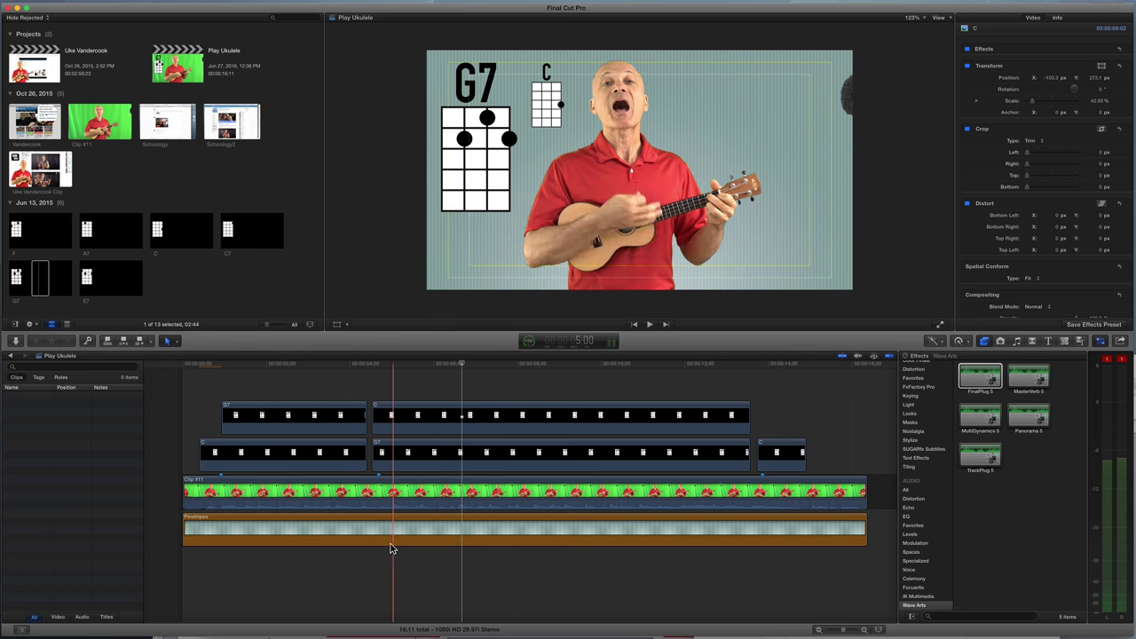